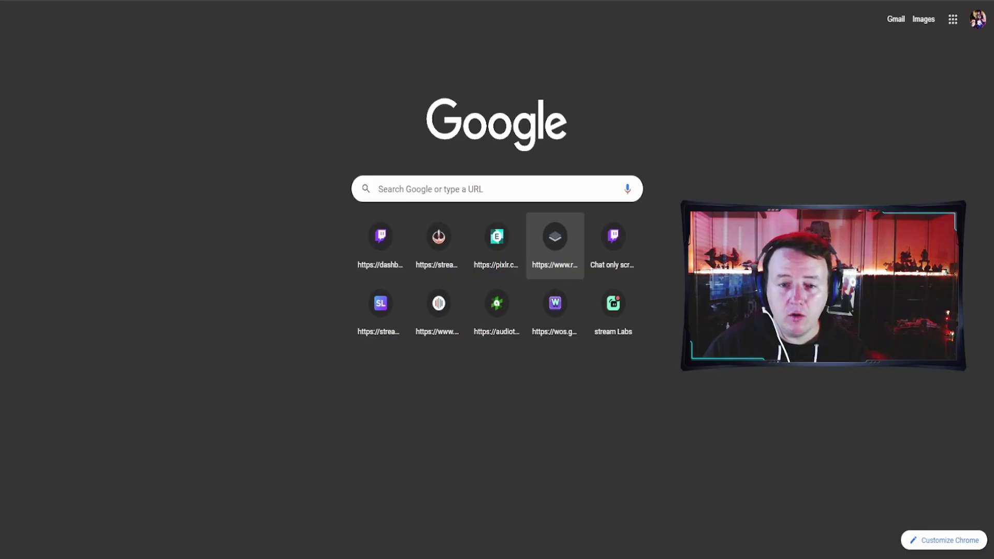
# Search Google for "twitch guru" and open the Twitch.Guru website from the results
pyautogui.click(508, 192)
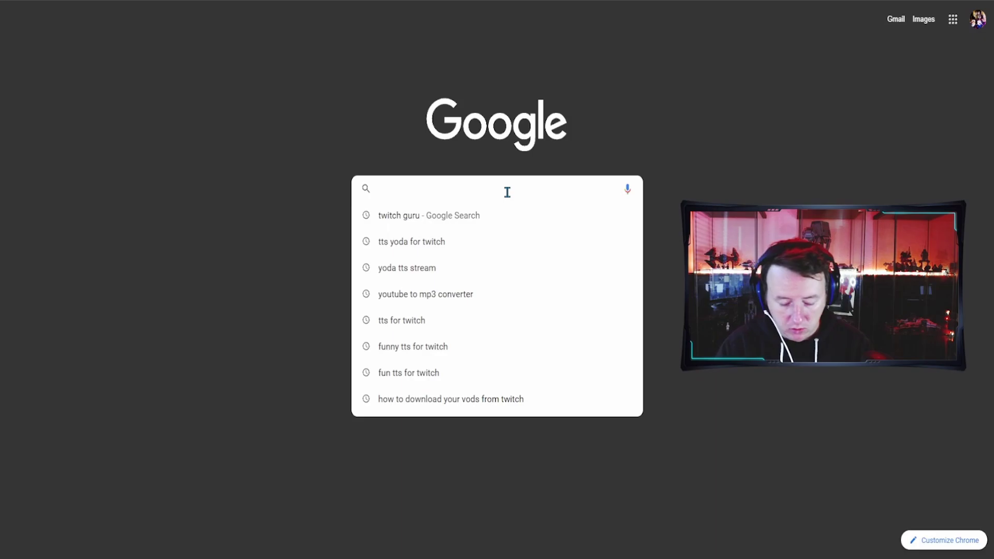
pyautogui.write('twitch guru')
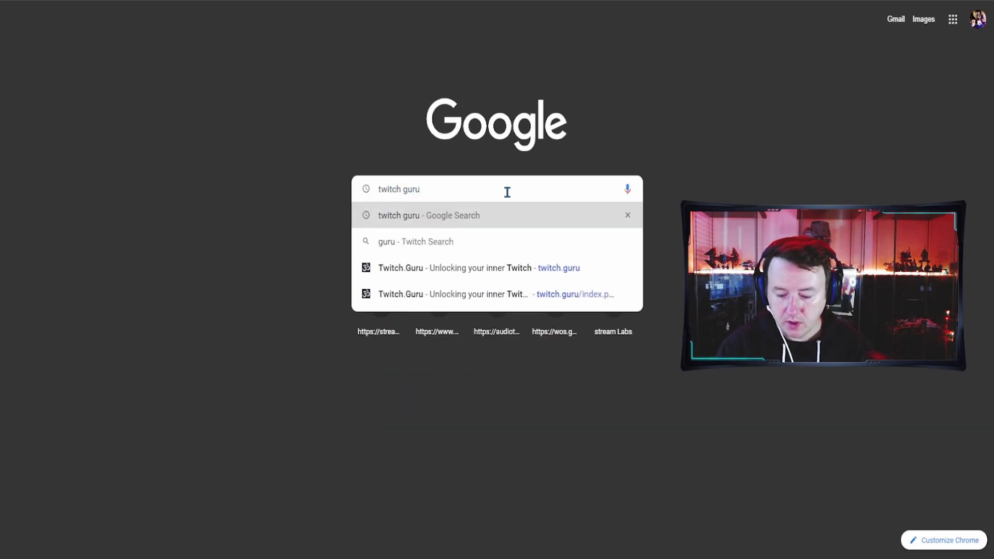
pyautogui.press('Return')
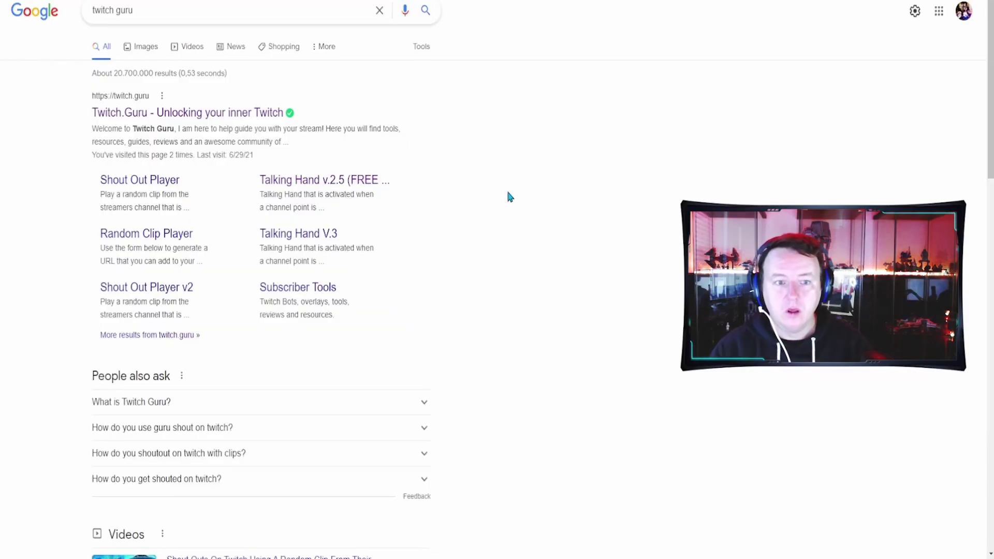
pyautogui.click(160, 123)
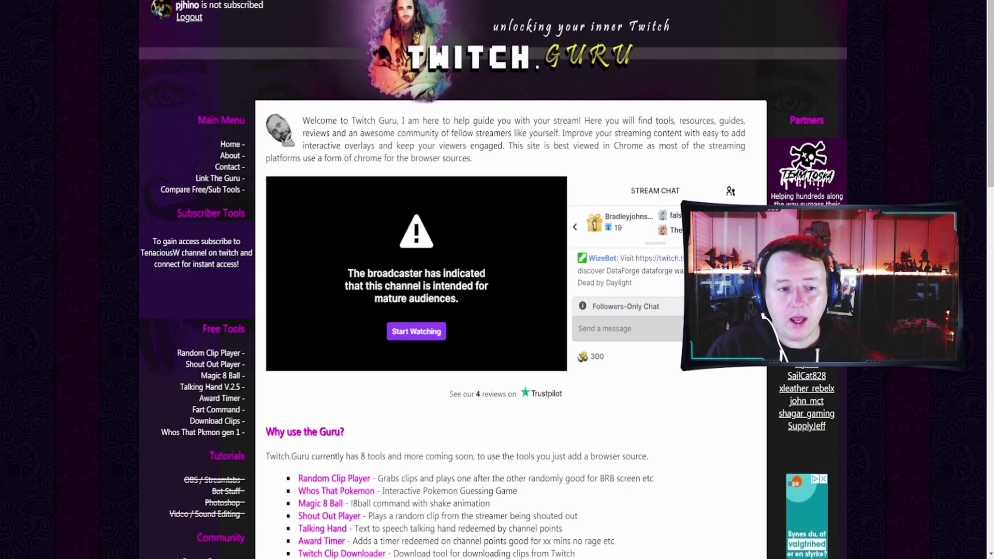
# Reveal the list of subscriber tools and open the free Whos That Pkmon gen 1 tool
pyautogui.click(213, 266)
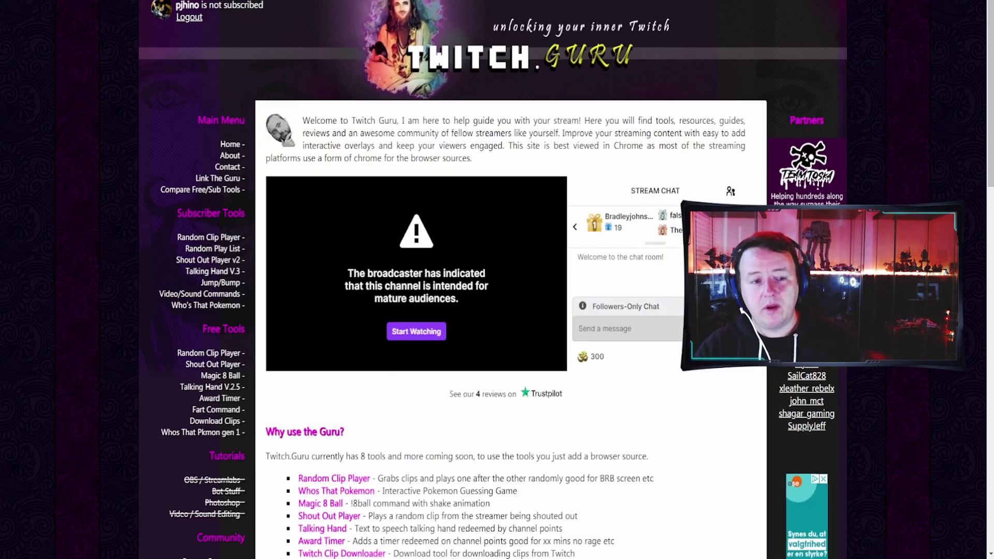
pyautogui.moveTo(207, 269)
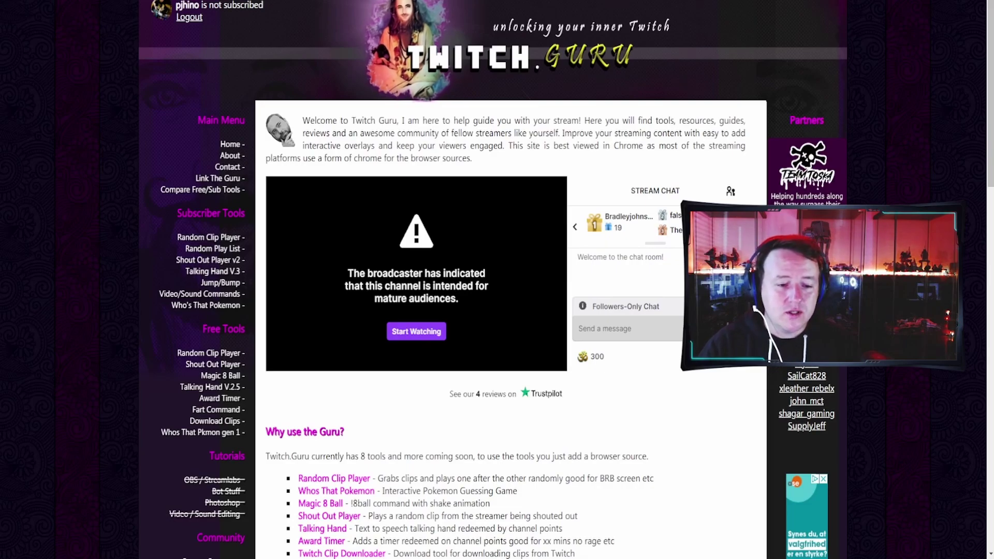
pyautogui.click(193, 434)
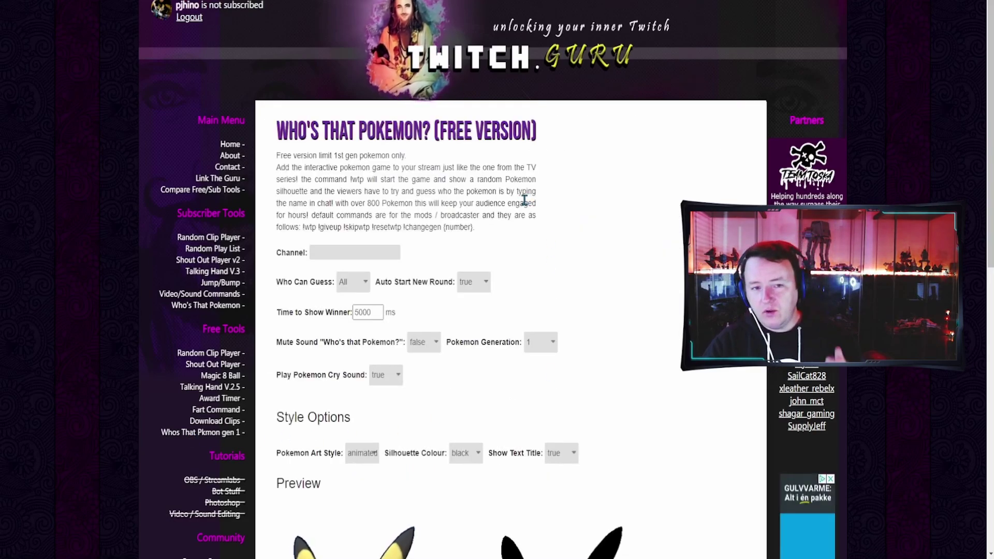
# Fill in the streamer's channel name for the Who's That Pokemon game and select the generated browser source URL for copying
pyautogui.scroll(-5, 528, 195)
pyautogui.scroll(2, 610, 191)
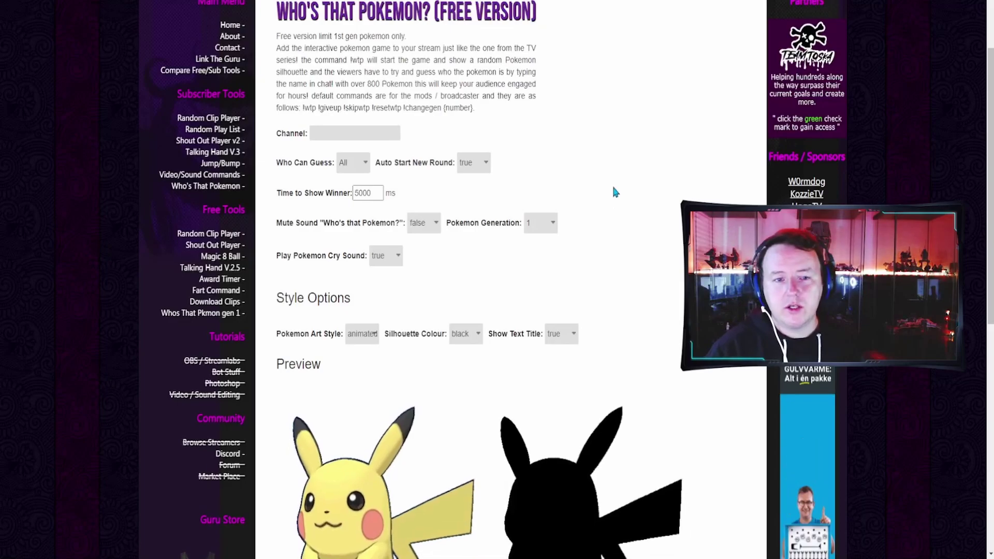
pyautogui.scroll(-2, 613, 187)
pyautogui.click(344, 12)
pyautogui.click(350, 37)
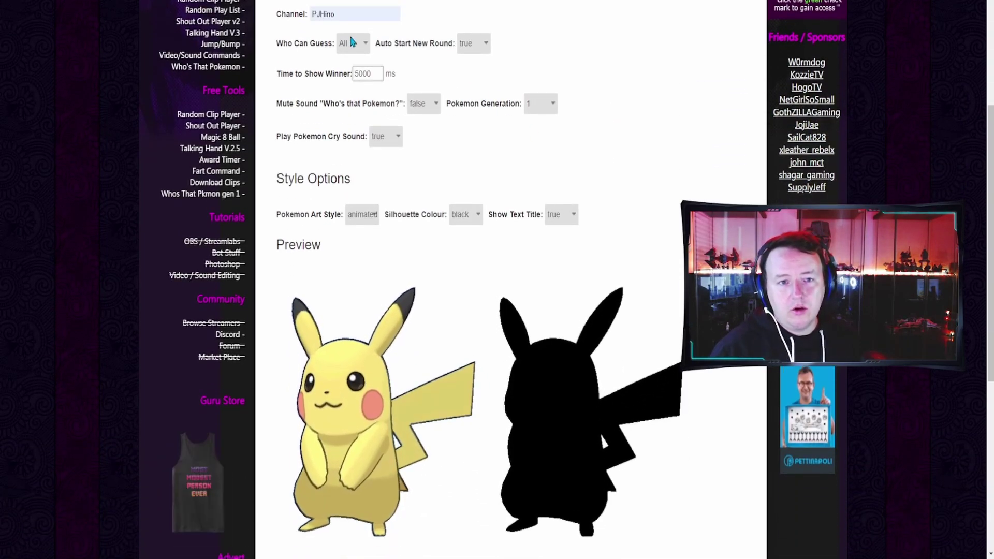
pyautogui.click(369, 17)
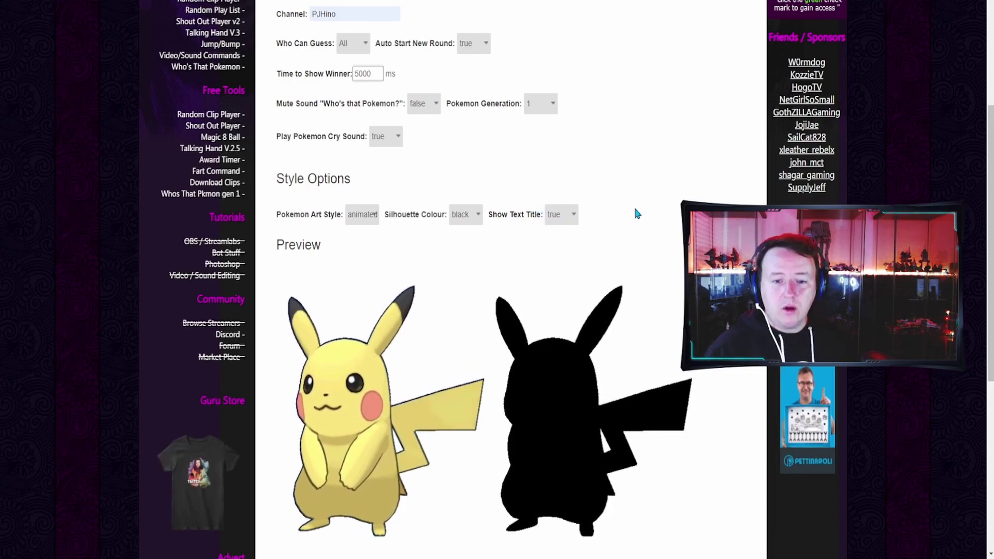
pyautogui.scroll(-5, 637, 214)
pyautogui.moveTo(282, 349); pyautogui.dragTo(470, 401)
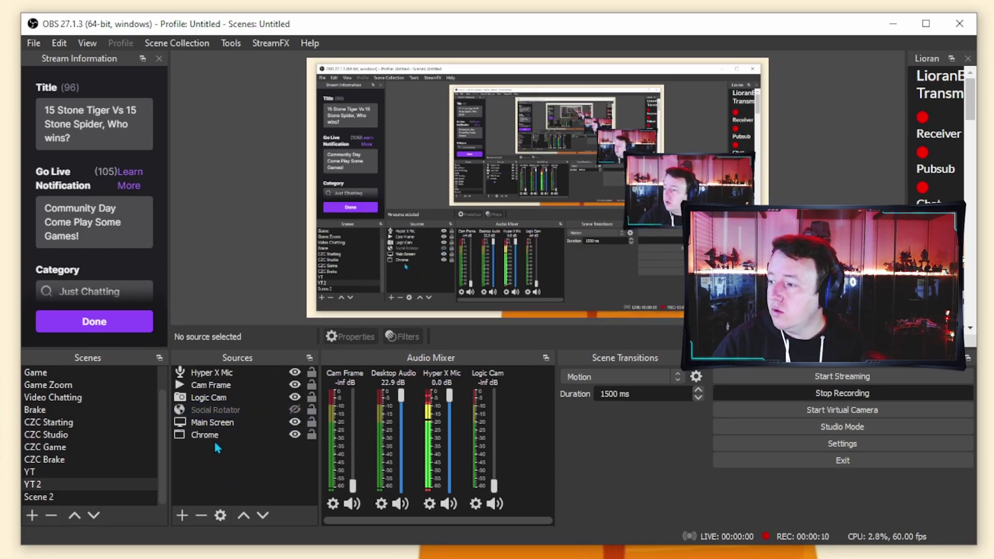
# Switch to OBS and add a new Browser source named "Pokemon" to the YT2 scene
pyautogui.click(183, 514)
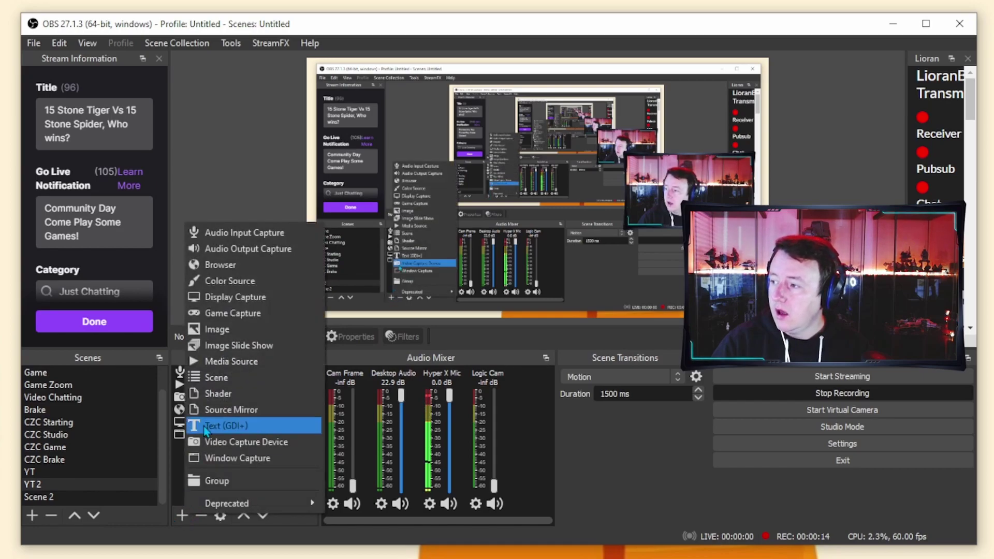
pyautogui.click(224, 264)
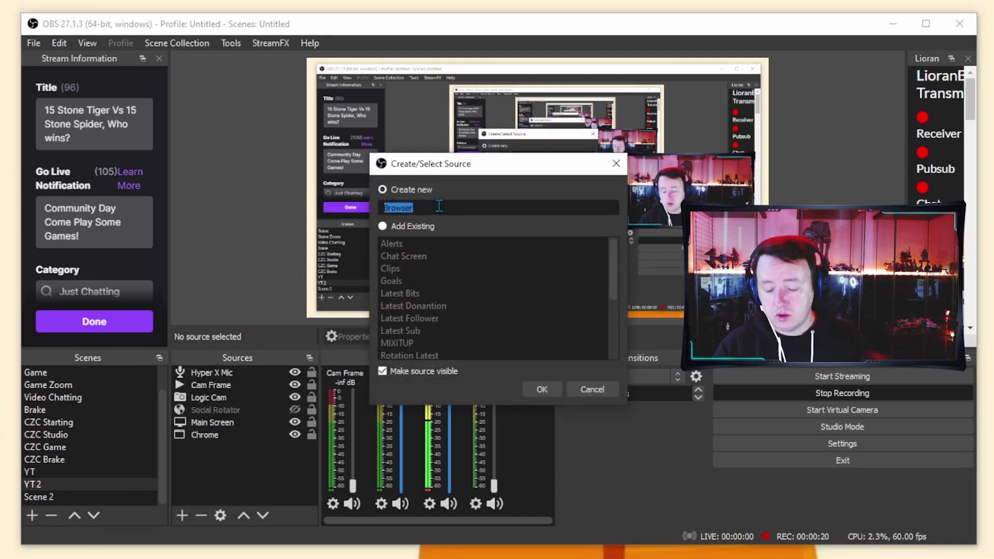
pyautogui.write('Pokemon')
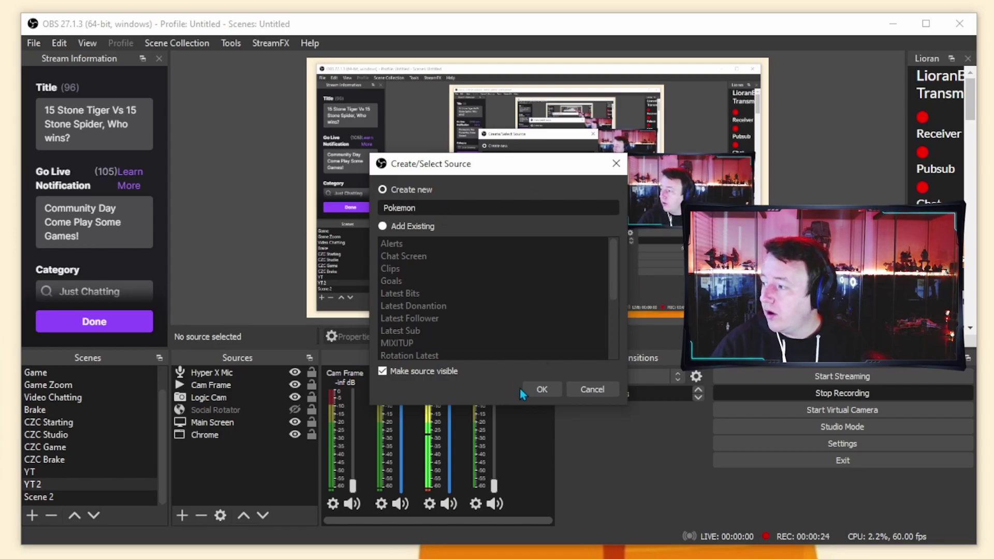
pyautogui.click(539, 390)
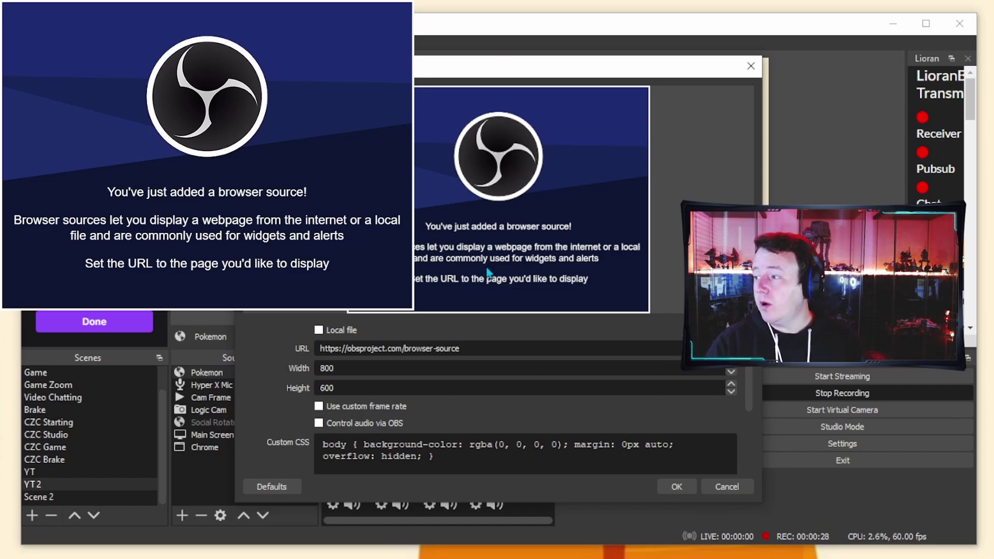
# Paste the copied game URL into the Pokemon source, enable shutdown when not visible and refresh when the scene becomes active, and save the properties
pyautogui.moveTo(477, 350); pyautogui.dragTo(302, 349)
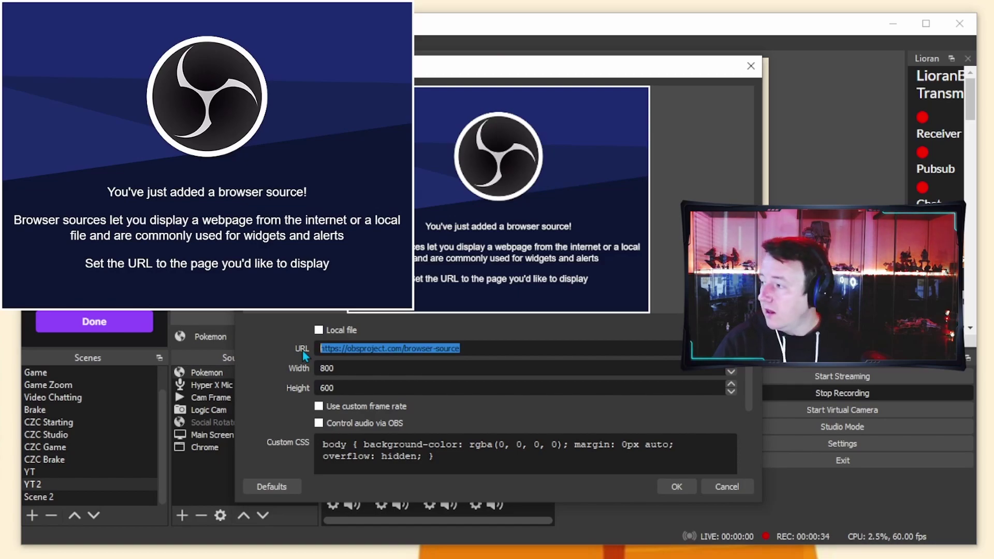
pyautogui.hotkey('ctrl', 'v')
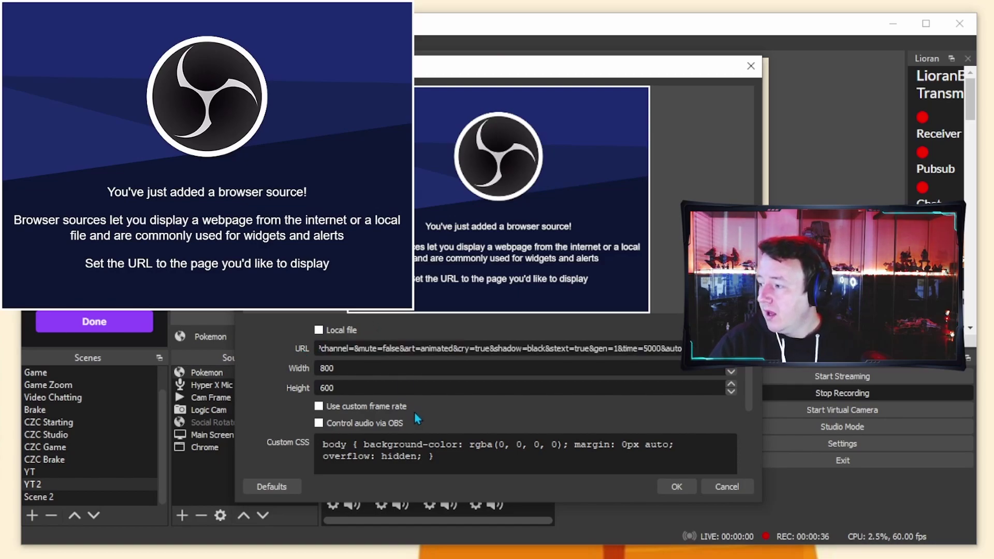
pyautogui.scroll(-3, 553, 406)
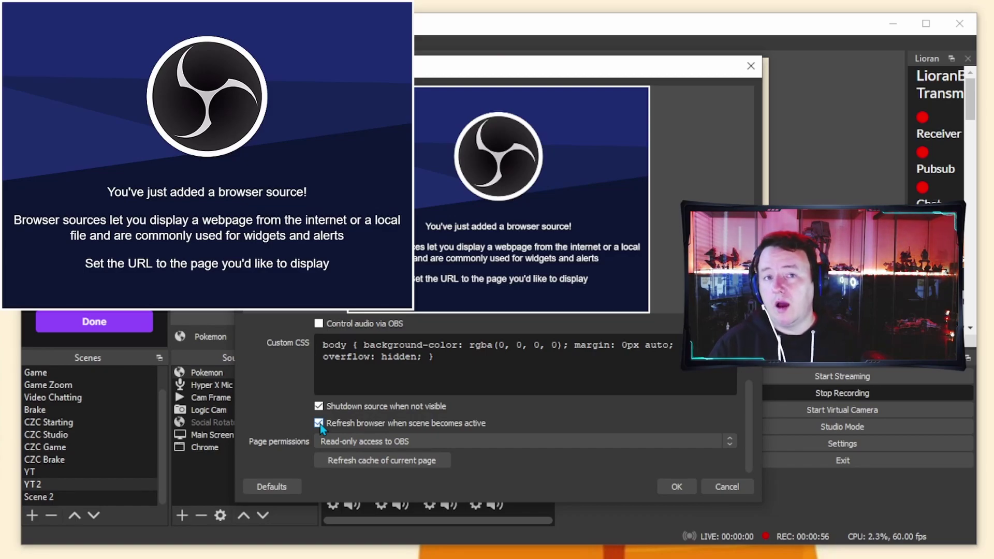
pyautogui.click(676, 487)
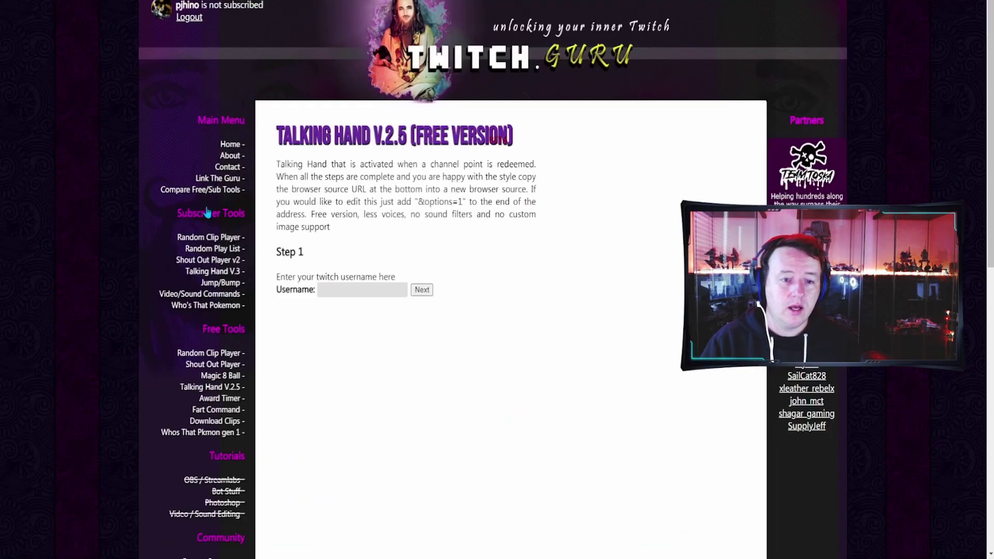
# In the Twitch.Guru Talking Hand V.2.5 setup, enter the streamer's Twitch username and open the linked Twitch reward page
pyautogui.write('PJHino')
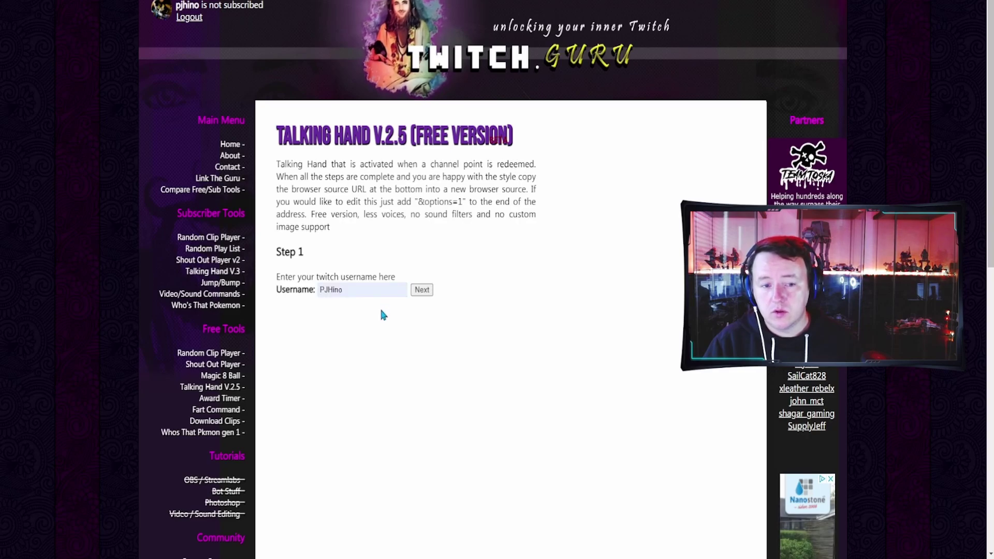
pyautogui.click(422, 290)
pyautogui.scroll(-2, 539, 314)
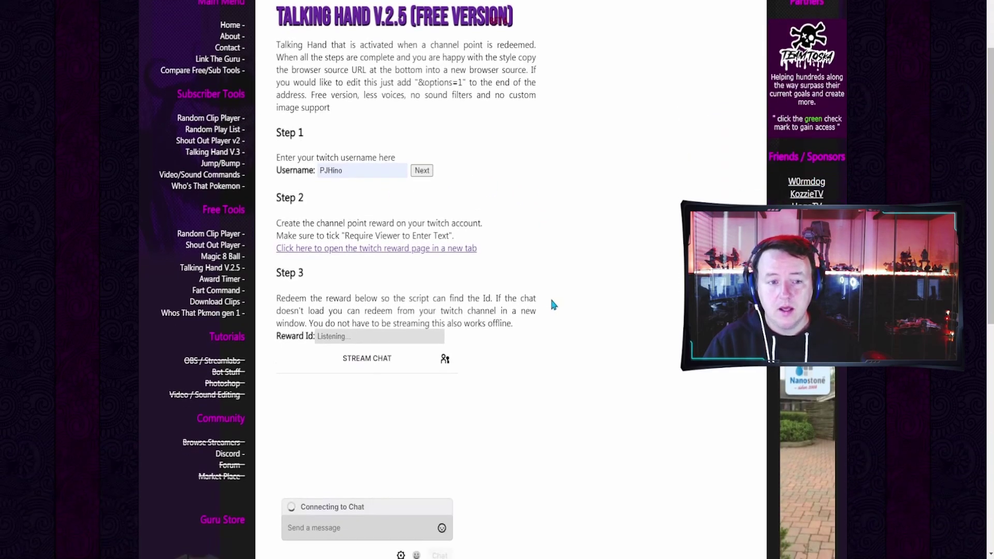
pyautogui.click(412, 253)
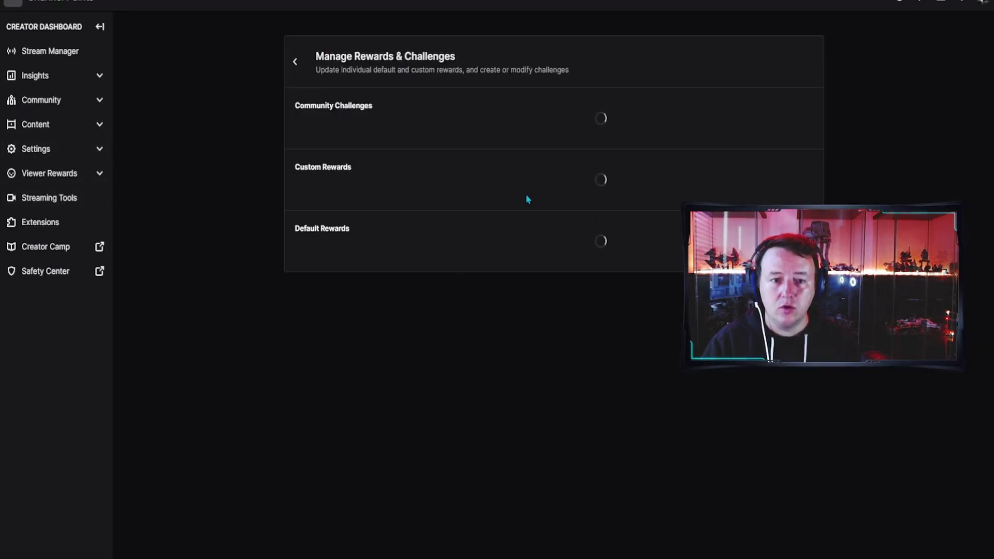
# Open the Talking Hand custom reward for editing, review its required text, cost, icon and cooldown settings, and save it
pyautogui.scroll(-7, 498, 325)
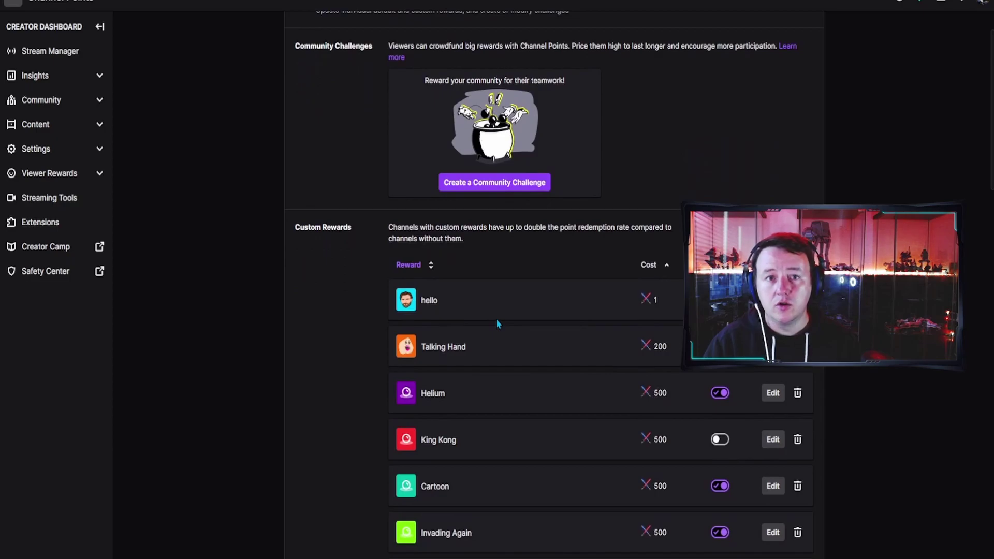
pyautogui.scroll(-18, 498, 325)
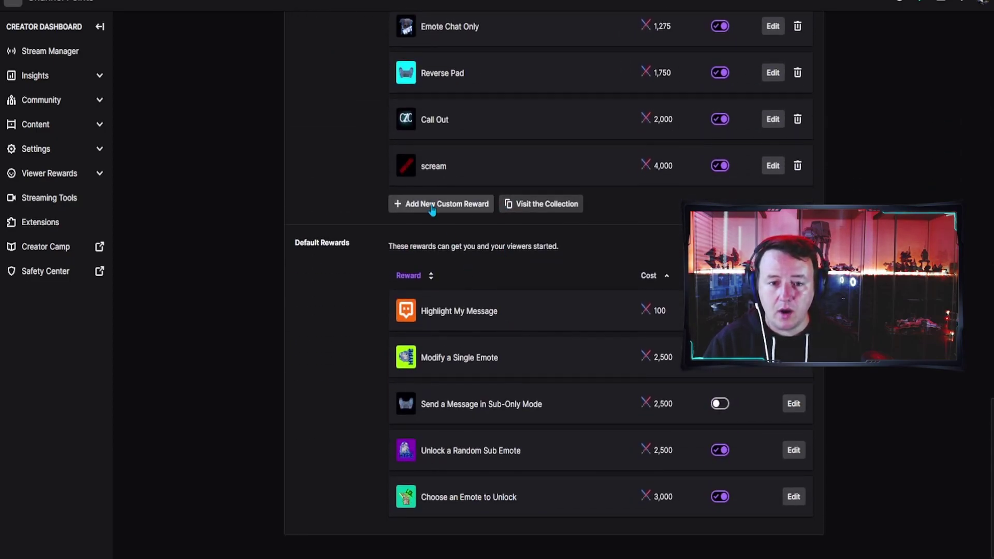
pyautogui.scroll(20, 433, 209)
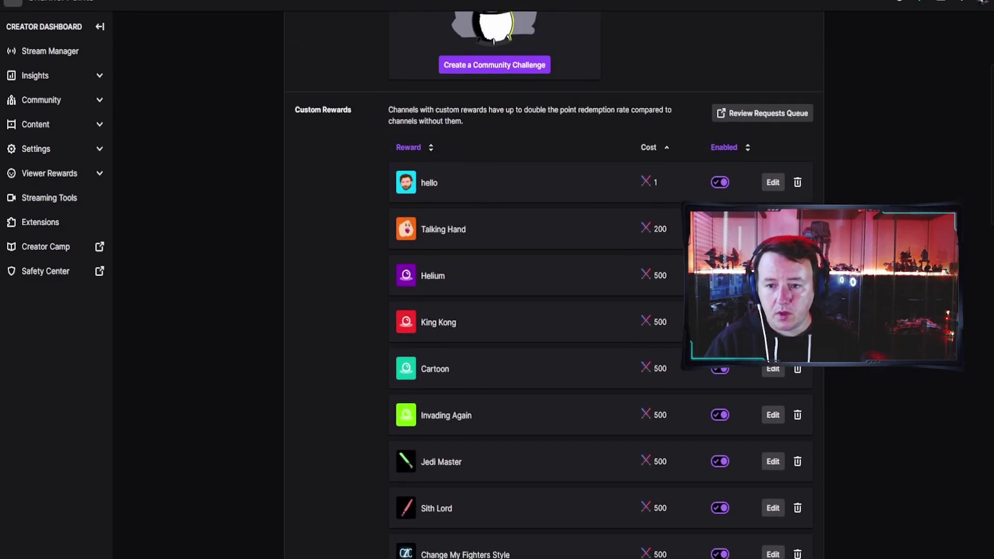
pyautogui.click(773, 229)
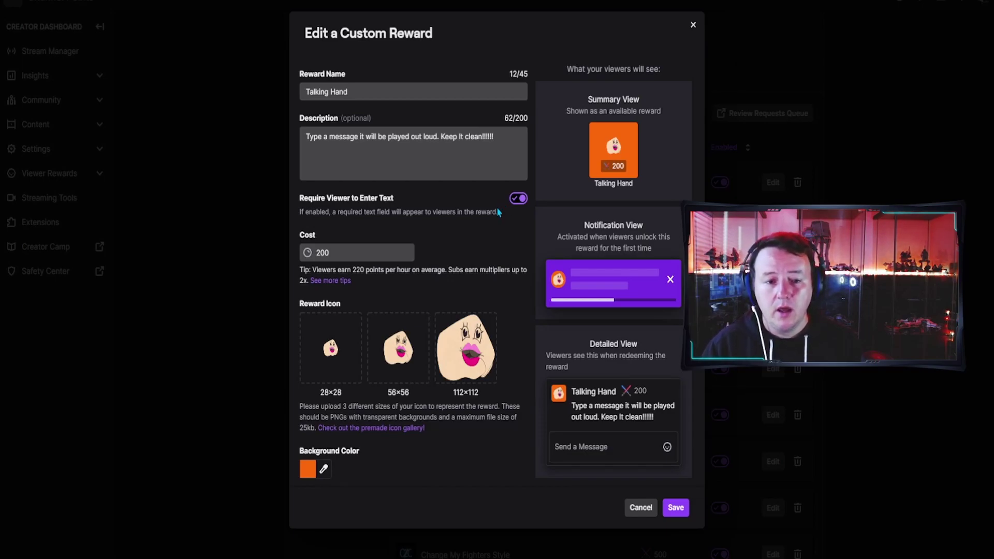
pyautogui.scroll(-3, 506, 206)
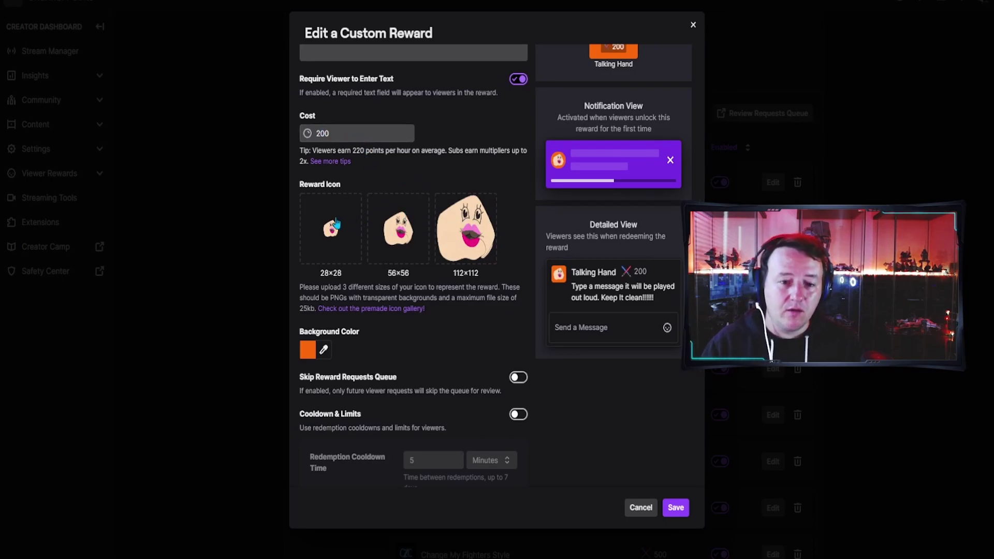
pyautogui.scroll(-1, 466, 259)
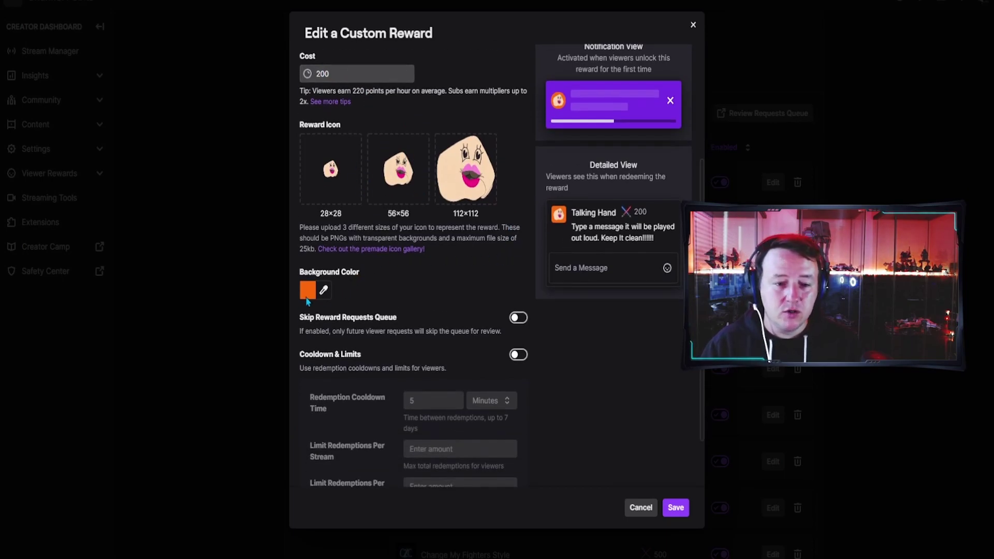
pyautogui.scroll(-1, 469, 306)
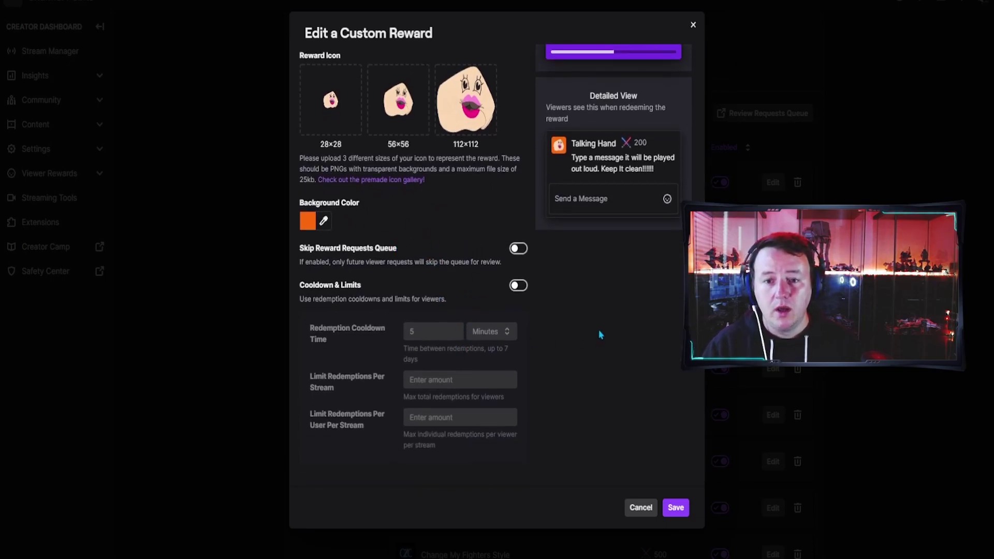
pyautogui.scroll(3, 598, 335)
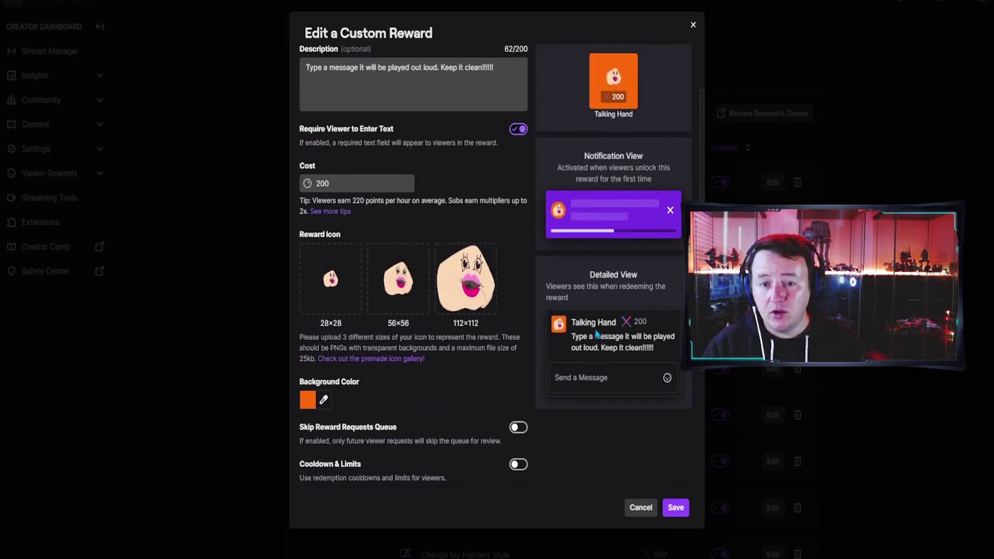
pyautogui.click(678, 508)
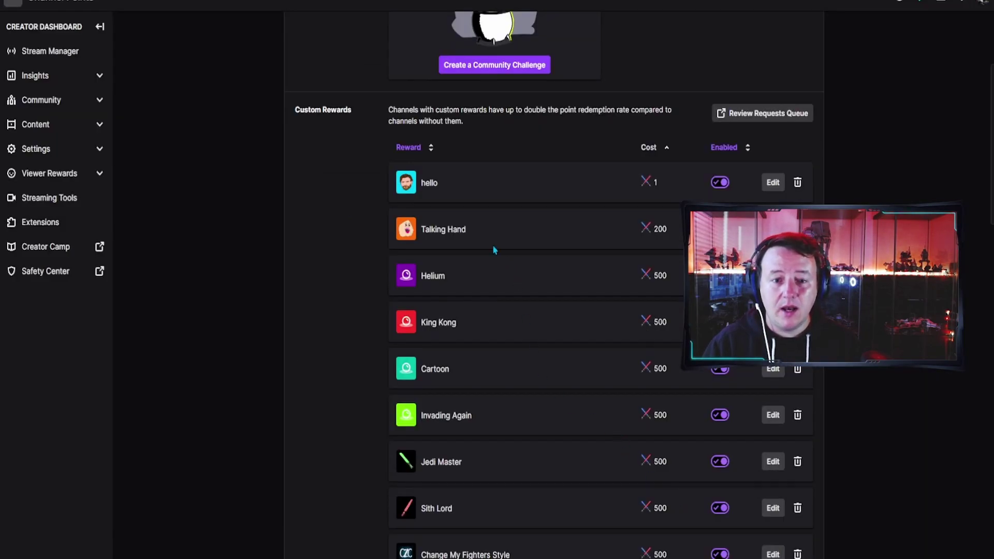
# Return to the Talking Hand setup and redeem the Talking Hand reward in the embedded chat with the message "y"
pyautogui.hotkey('ctrl', 'shift', 'Tab')
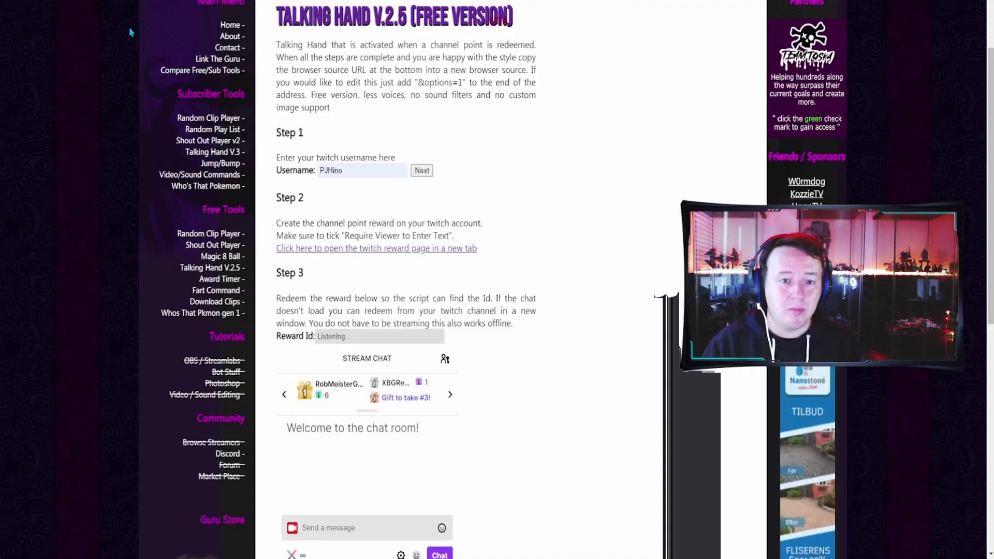
pyautogui.scroll(-4, 550, 258)
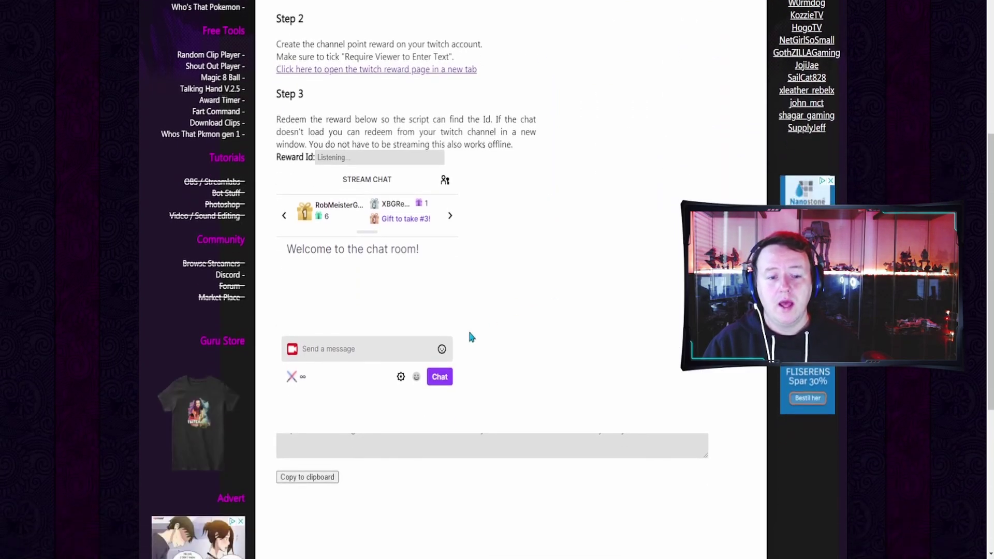
pyautogui.click(291, 380)
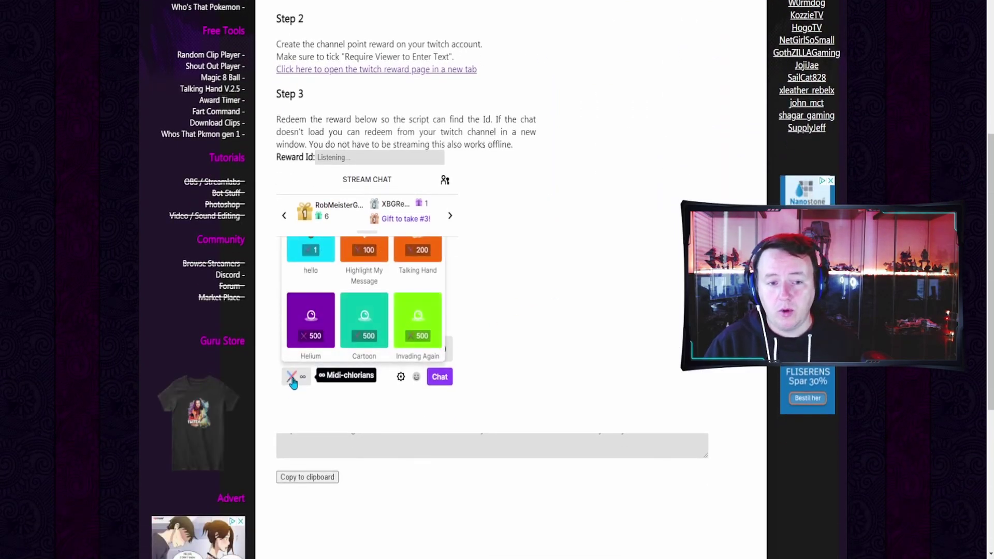
pyautogui.click(428, 252)
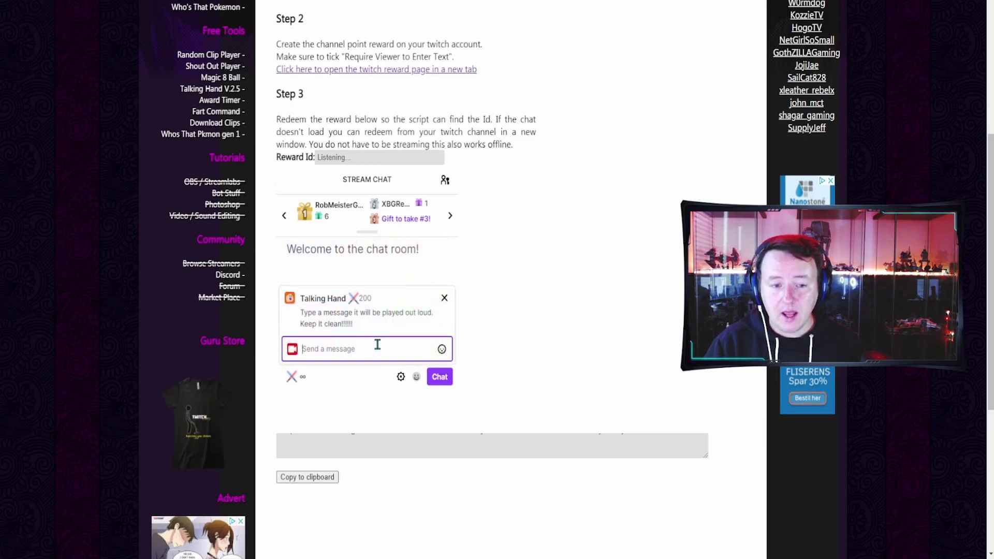
pyautogui.write('y')
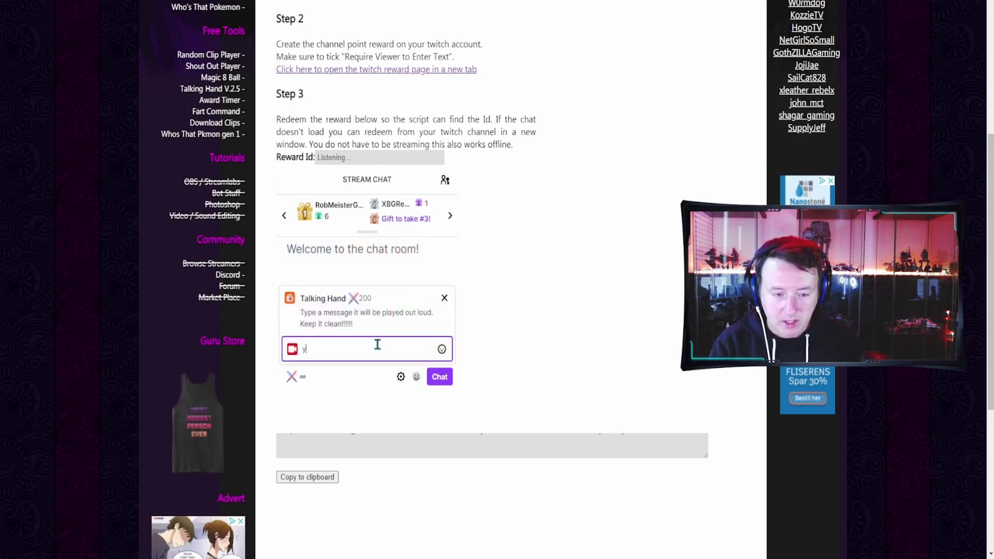
pyautogui.click(441, 382)
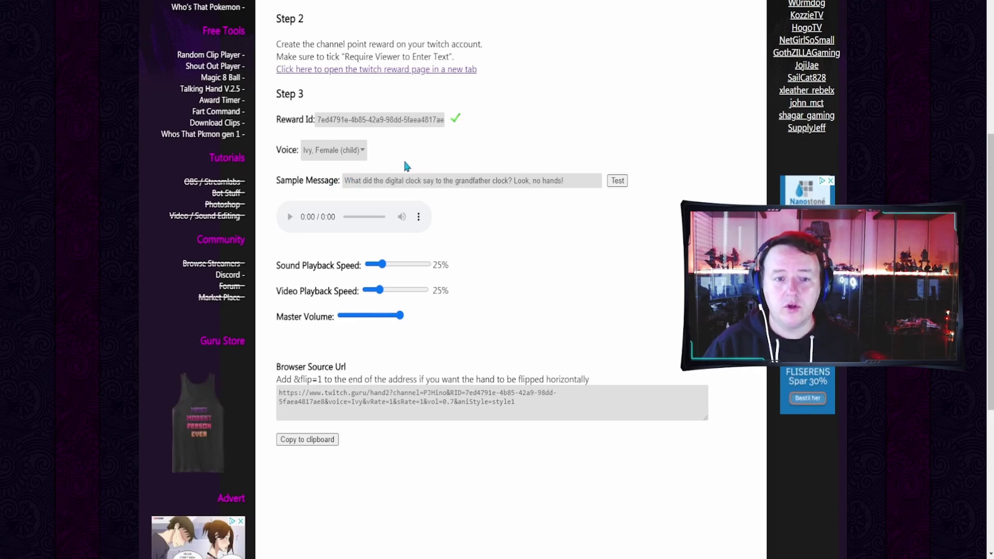
# Test the sample message with the Ivy, Female (child) voice and review the playback speed, volume and browser source URL options
pyautogui.click(617, 182)
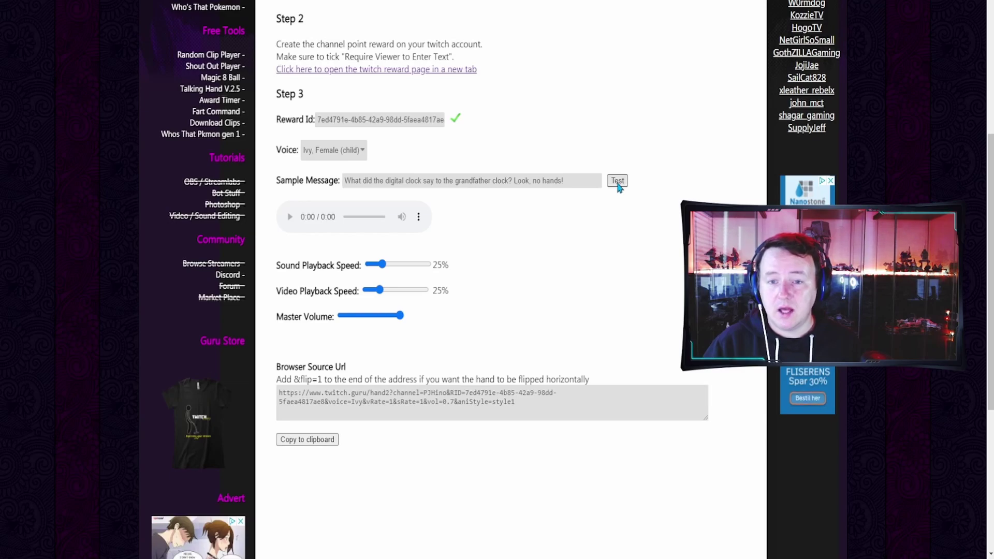
pyautogui.scroll(2, 621, 182)
pyautogui.scroll(1, 620, 178)
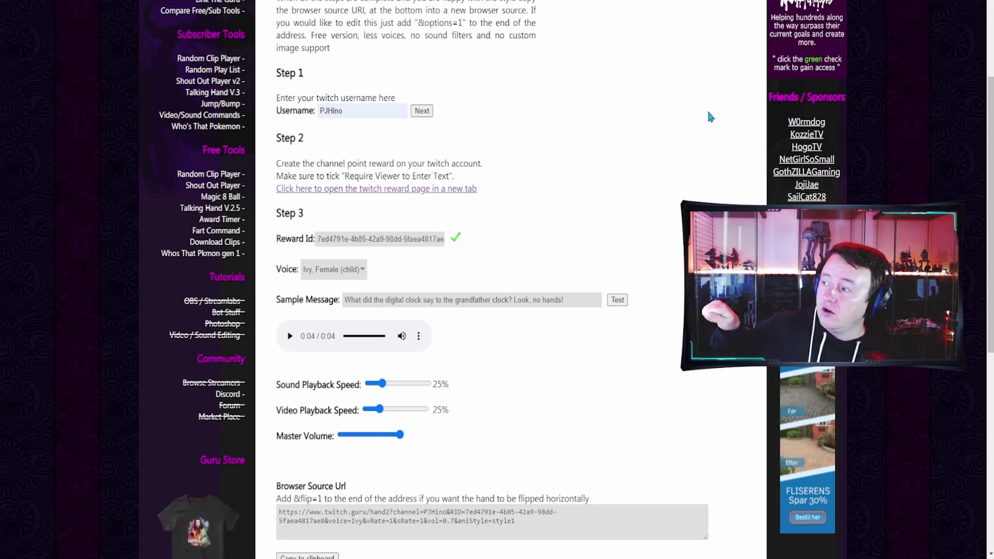
pyautogui.scroll(-2, 573, 155)
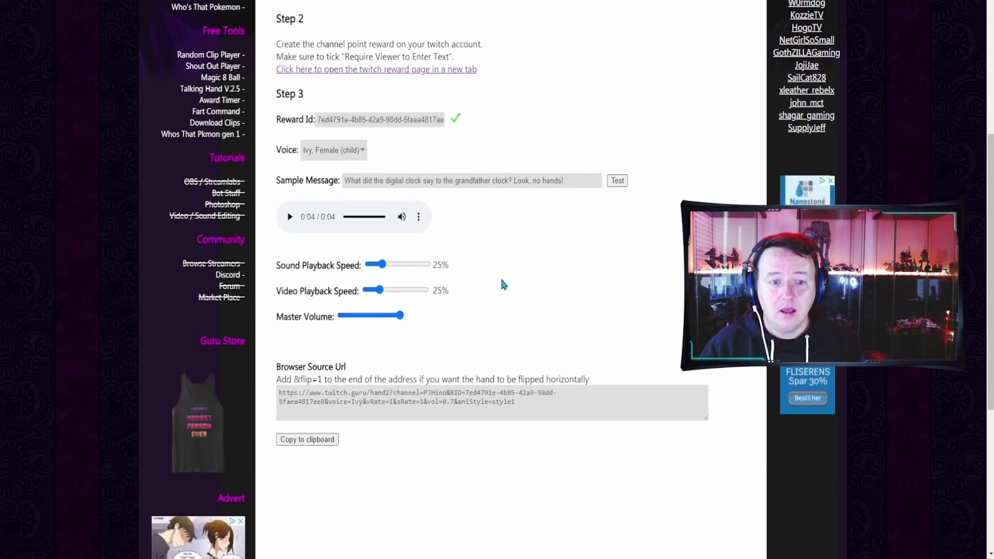
pyautogui.scroll(-1, 487, 284)
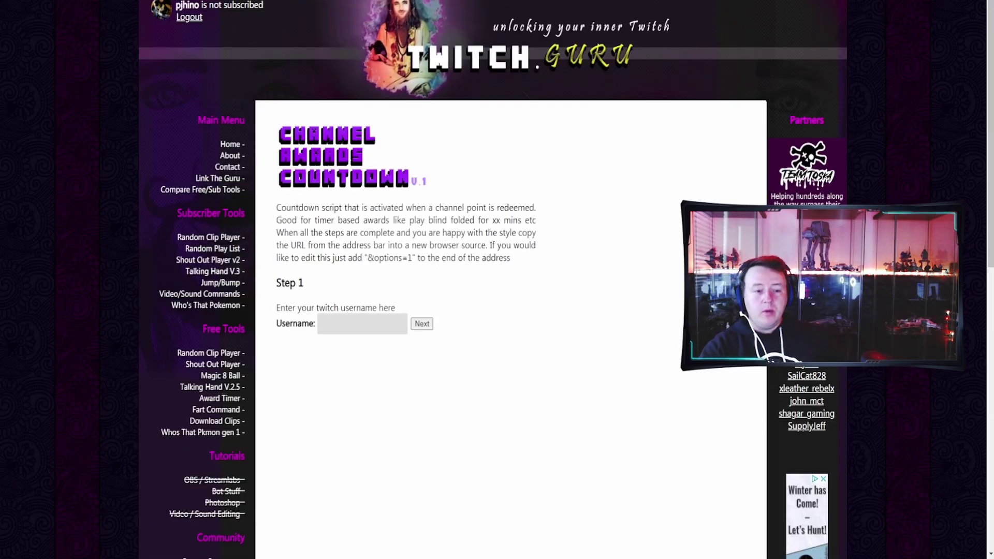
# In the Channel Awards Countdown setup, enter the streamer's Twitch username and open the linked Twitch reward page
pyautogui.click(333, 322)
pyautogui.click(354, 352)
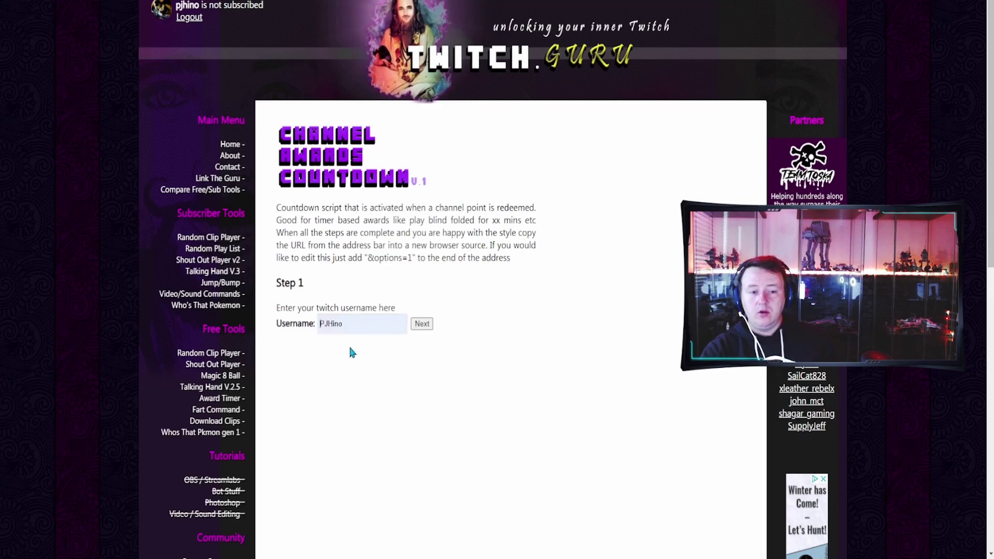
pyautogui.click(380, 354)
pyautogui.click(422, 324)
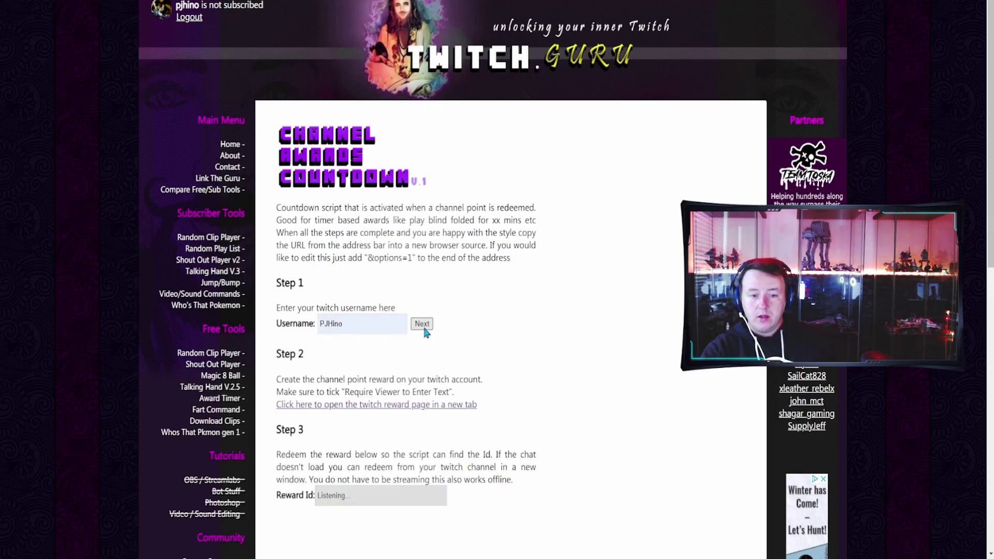
pyautogui.scroll(-3, 517, 383)
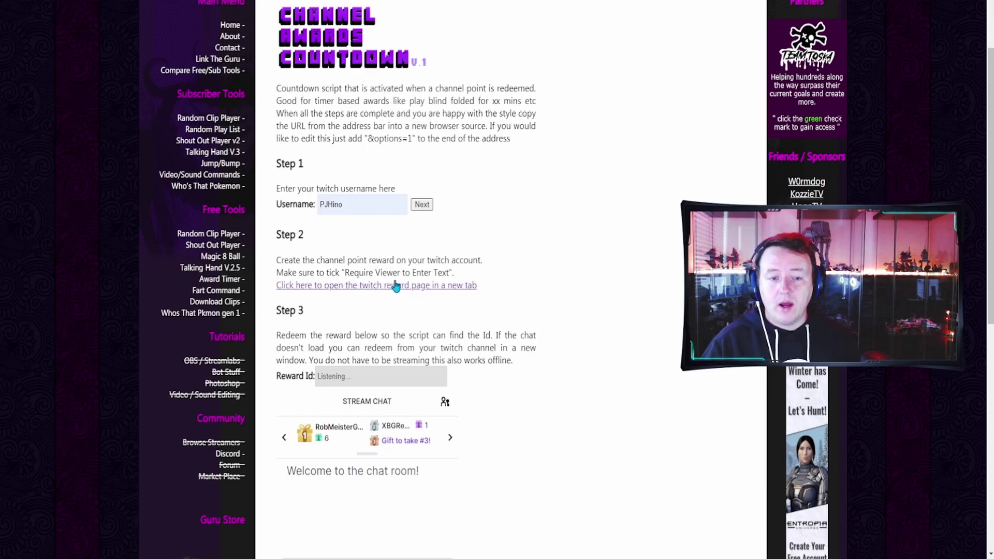
pyautogui.click(412, 291)
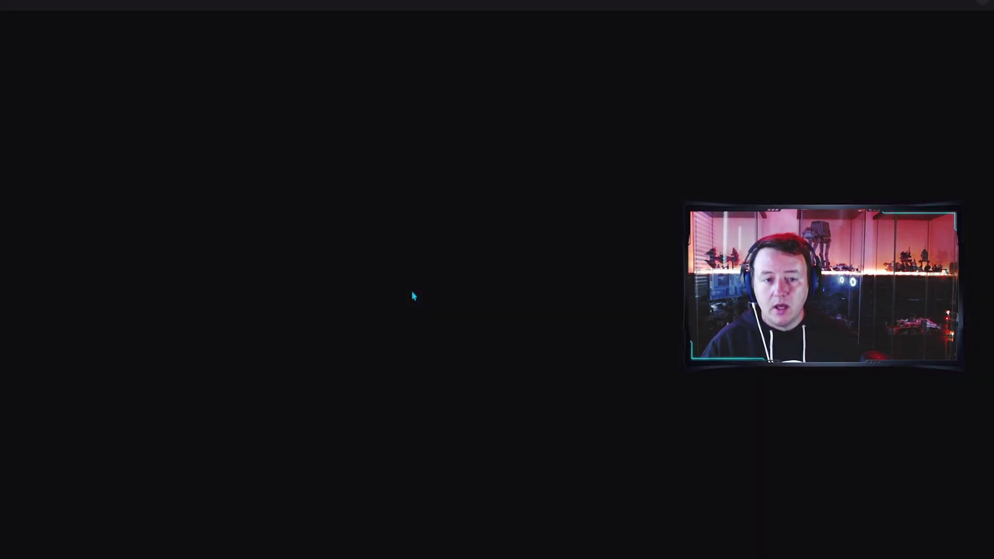
# Open the Reverse Pad custom reward for editing, review its required text, cost, icon and cooldown settings, and save it
pyautogui.scroll(-15, 395, 165)
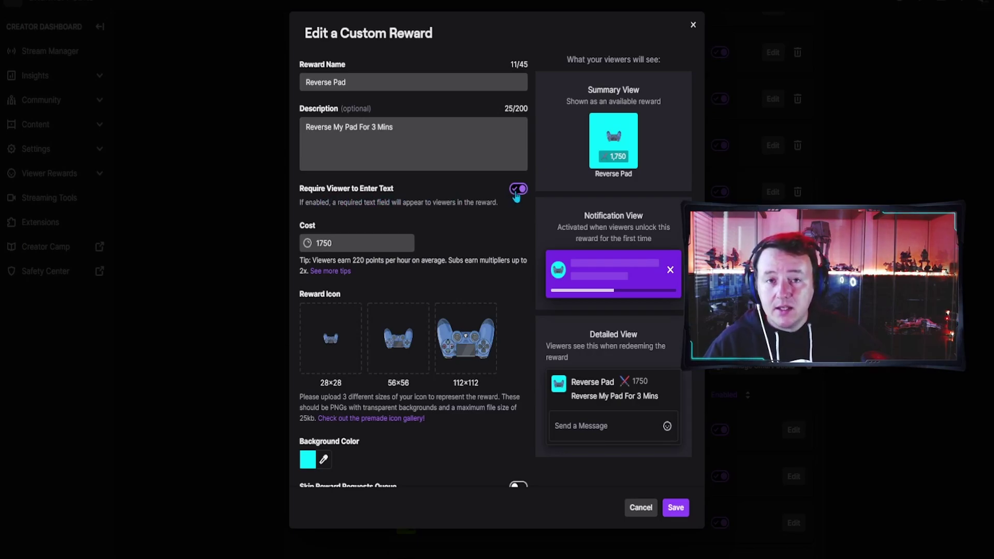
pyautogui.scroll(-3, 498, 192)
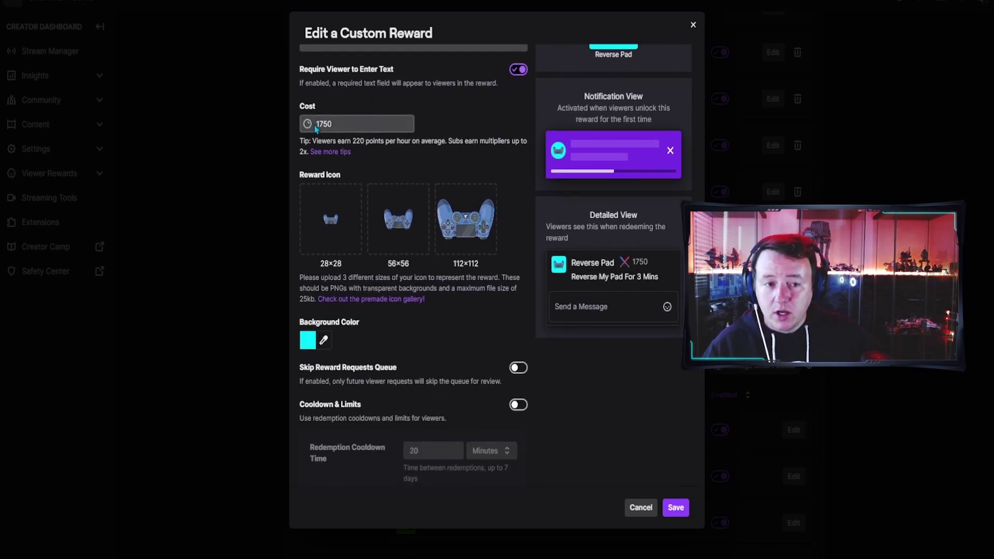
pyautogui.scroll(-3, 306, 214)
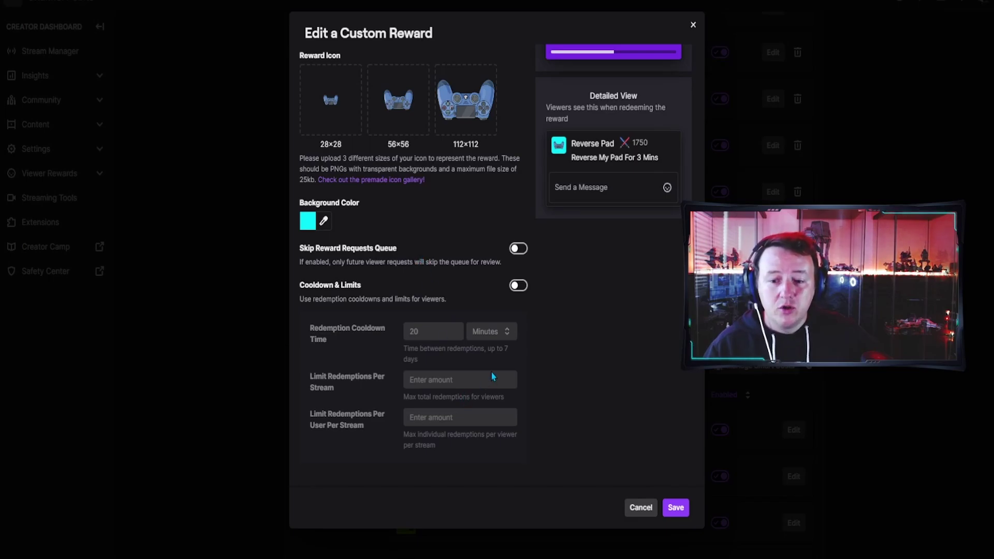
pyautogui.click(674, 507)
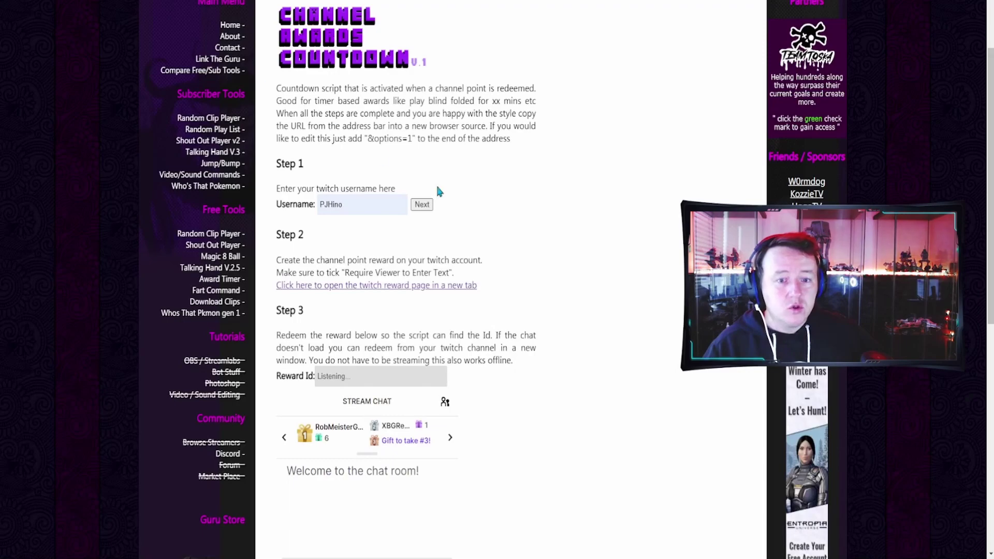
# Redeem the Reverse Pad reward in the countdown setup's embedded chat with the message "y" so the script detects its ID
pyautogui.scroll(-2, 533, 267)
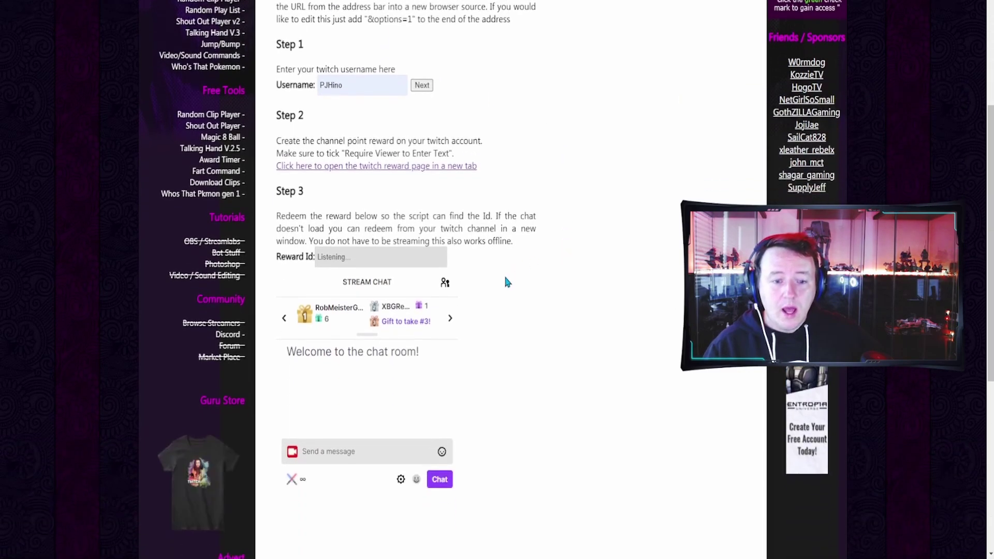
pyautogui.click(291, 479)
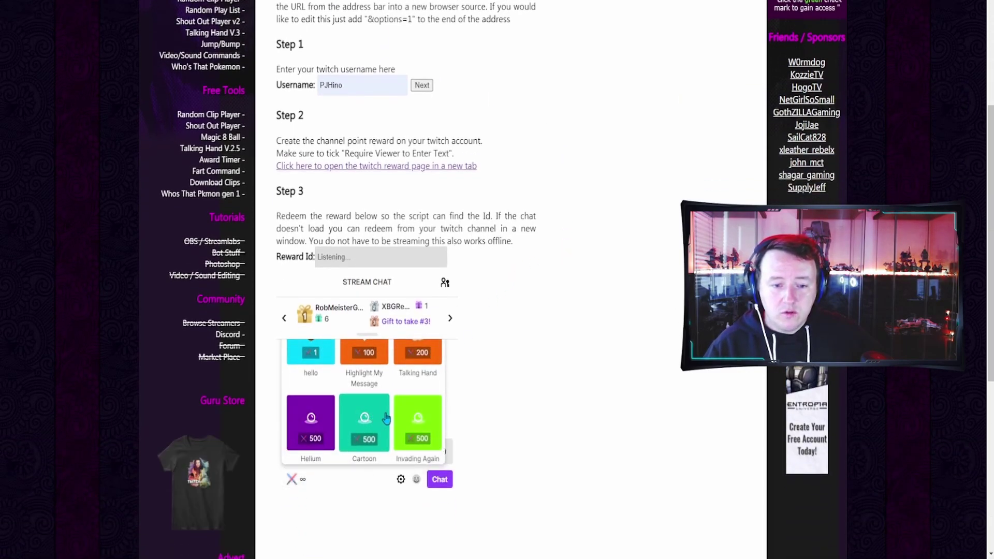
pyautogui.scroll(-5, 384, 417)
pyautogui.scroll(4, 388, 418)
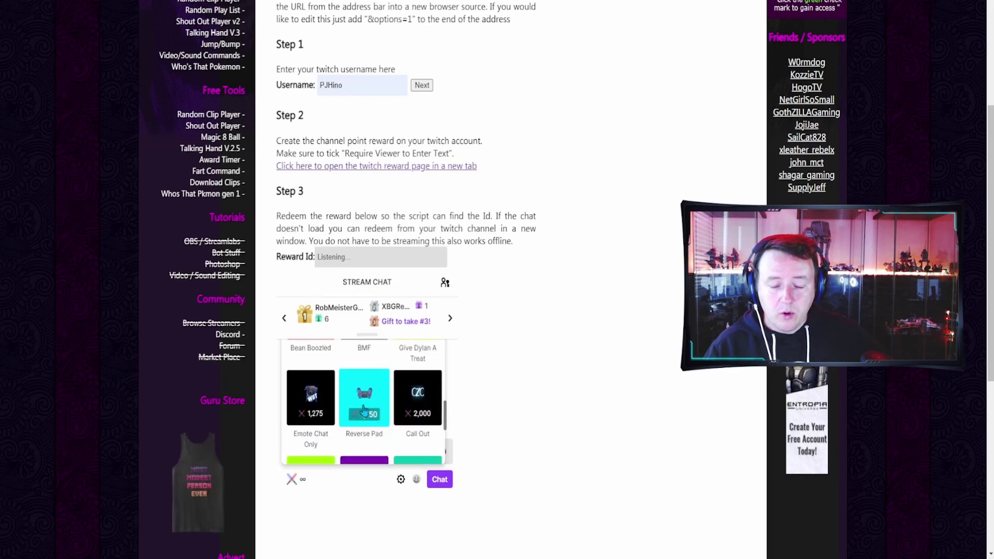
pyautogui.click(353, 398)
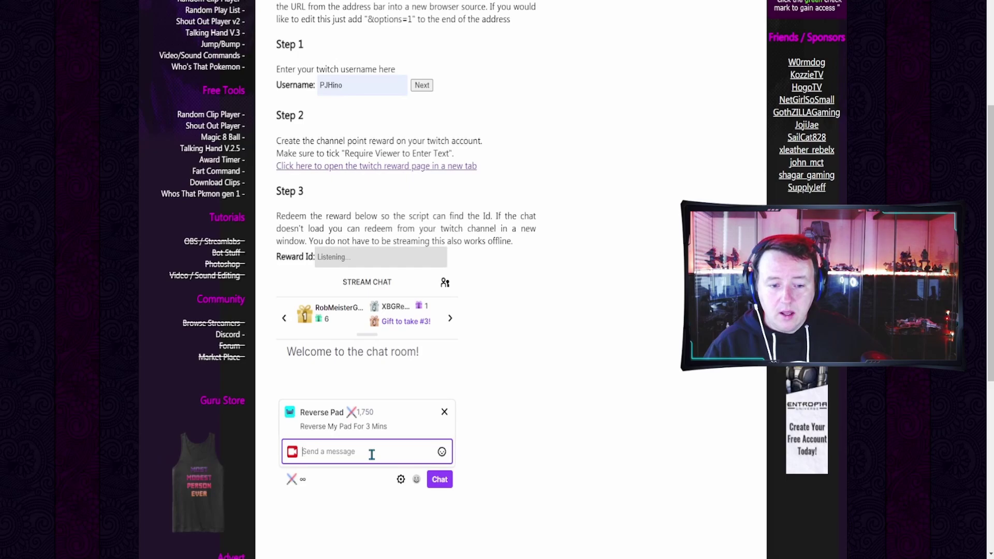
pyautogui.write('y')
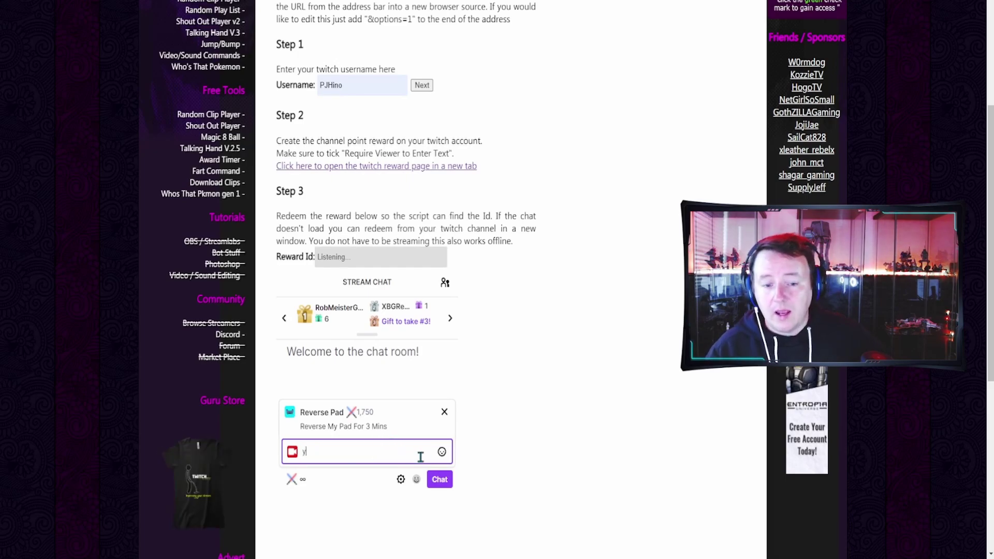
pyautogui.click(439, 479)
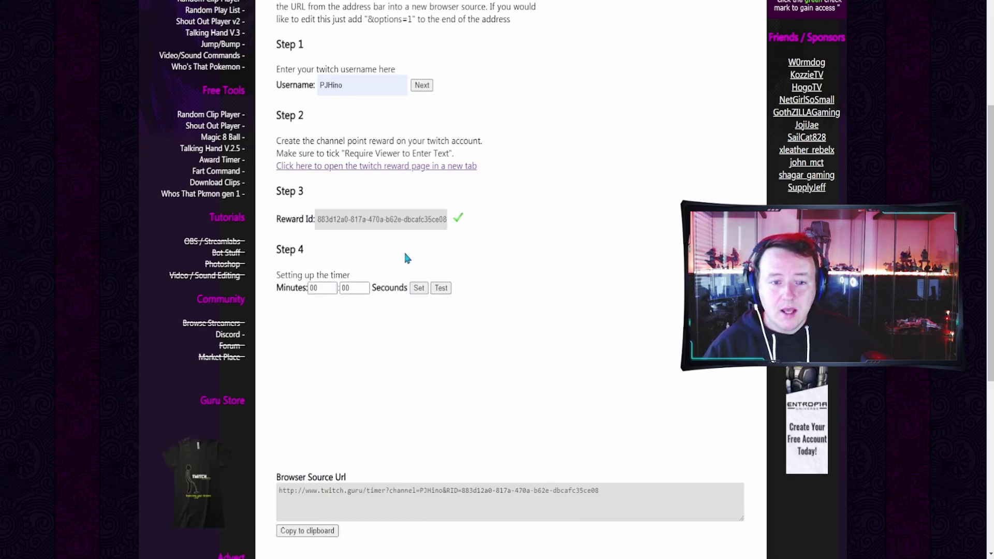
# Set the countdown timer to 03 minutes and 00 seconds and choose the Aclonica font
pyautogui.scroll(-2, 380, 231)
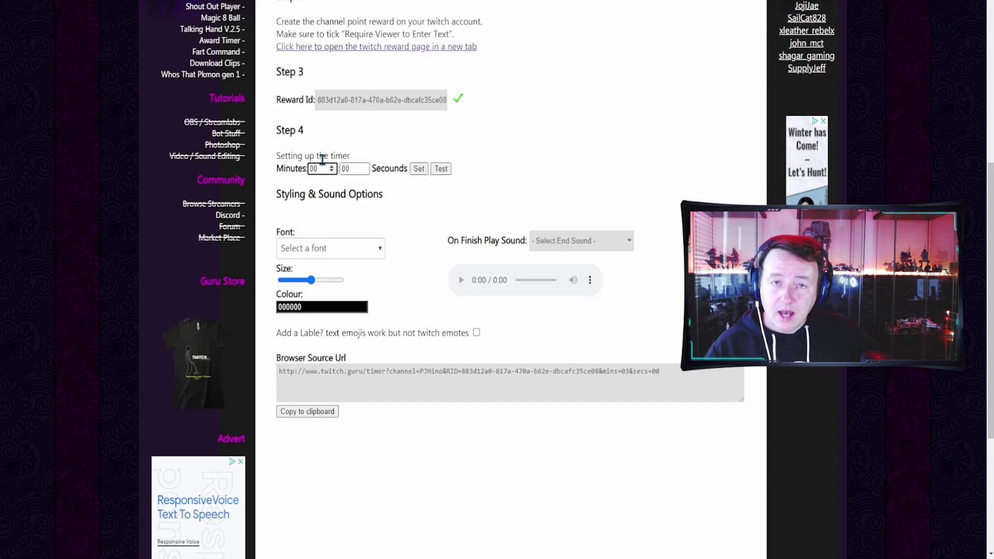
pyautogui.press('BackSpace')
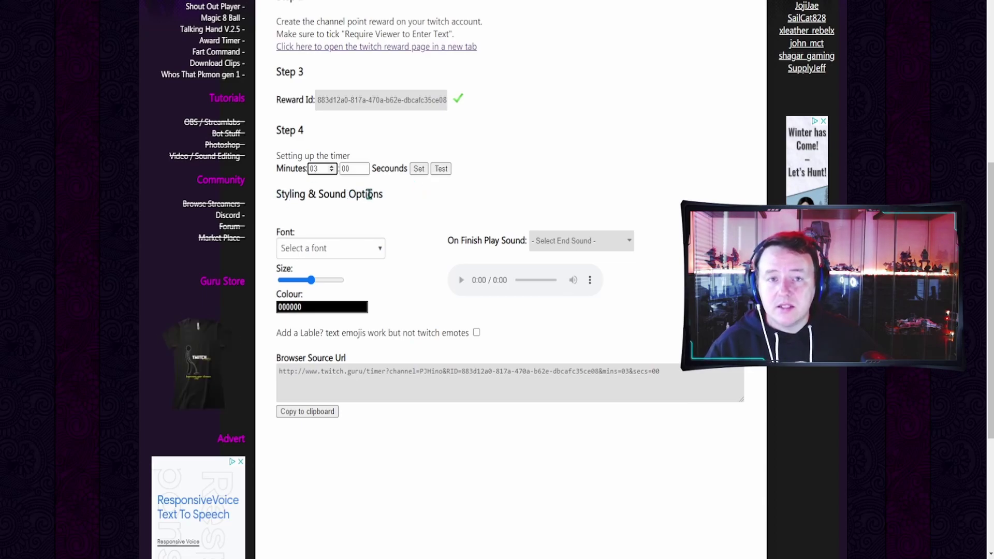
pyautogui.click(348, 251)
pyautogui.click(345, 267)
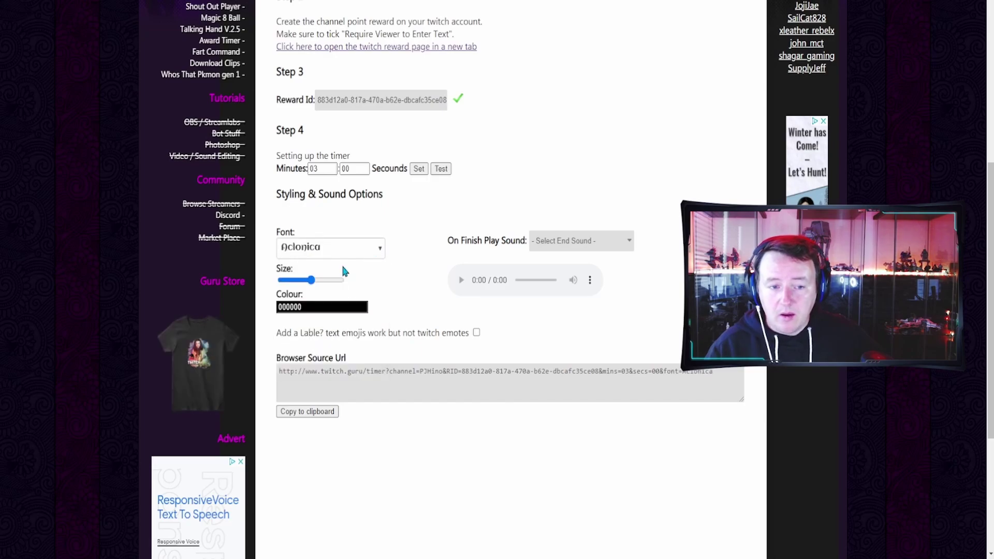
# Choose Applause as the sound played when the timer finishes and set the timer text colour to white (FFFFFF)
pyautogui.scroll(-1, 394, 261)
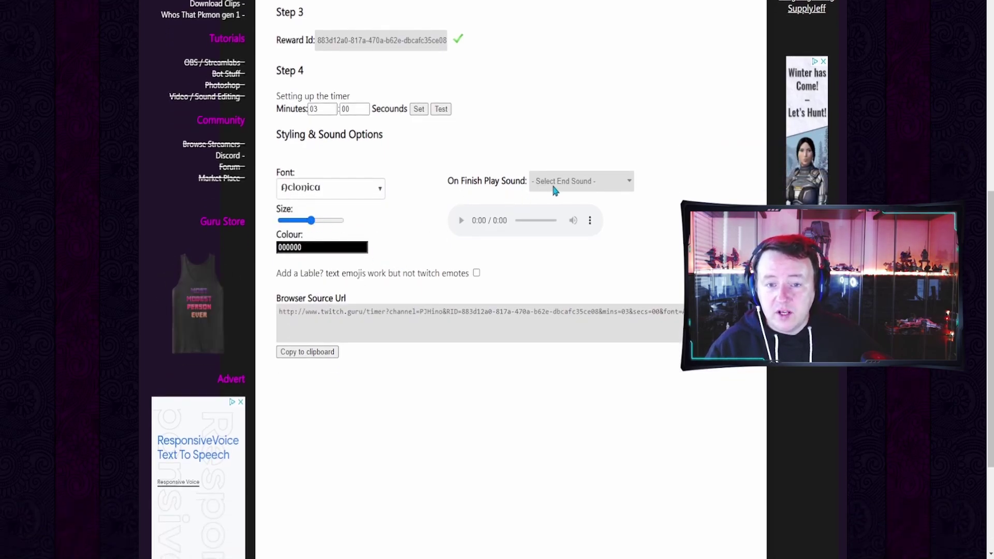
pyautogui.click(560, 207)
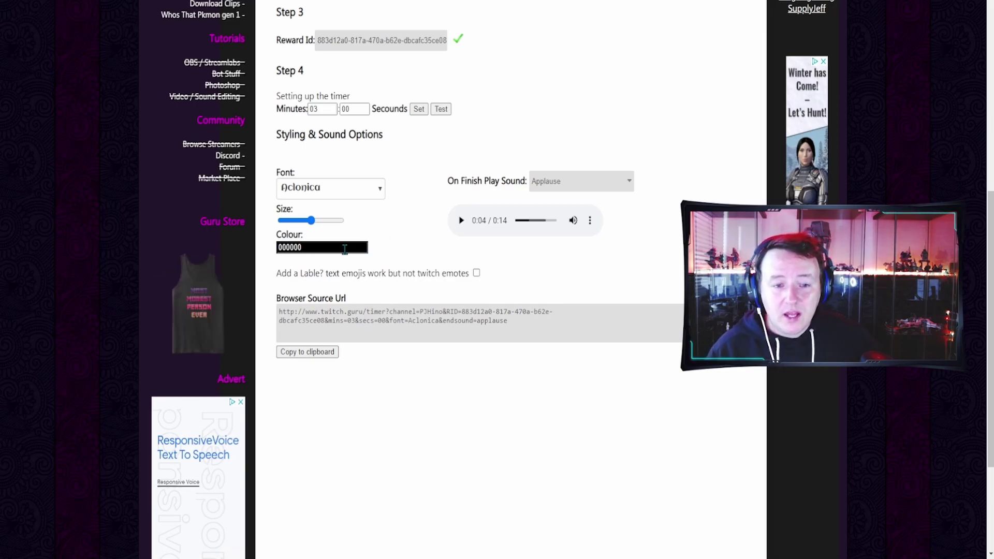
pyautogui.click(323, 248)
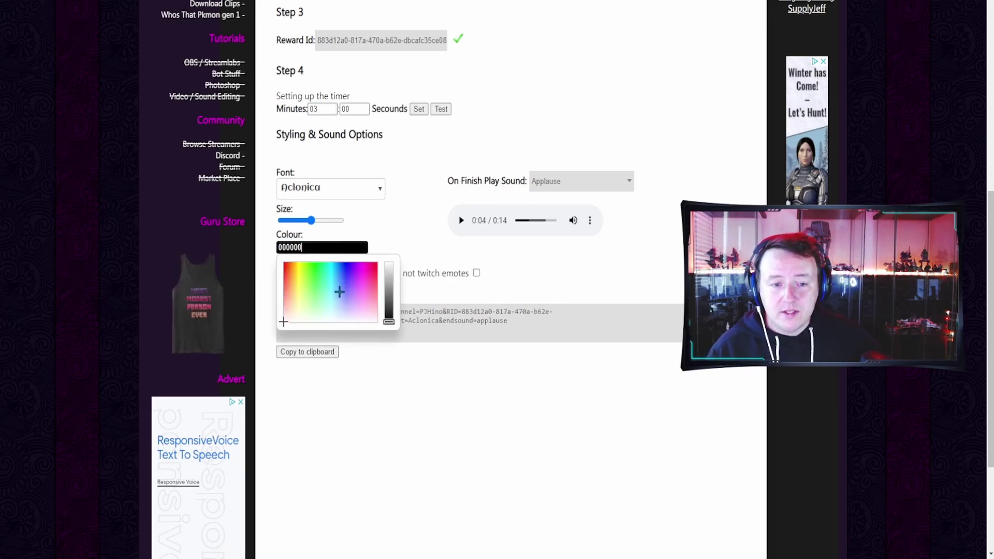
pyautogui.click(330, 322)
pyautogui.click(435, 383)
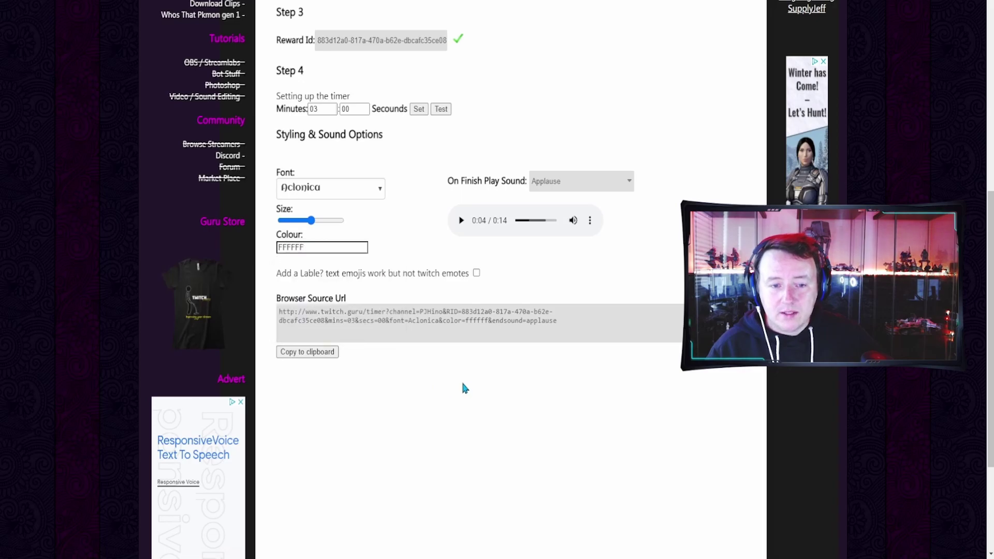